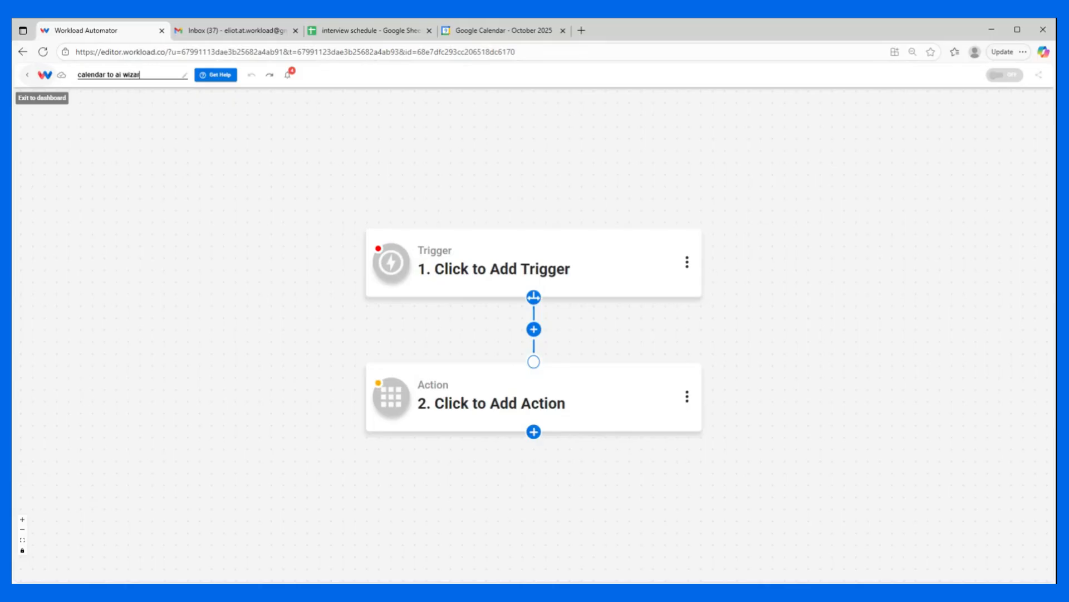
Name the workflow "calendar to ai wizard to sheets"
{"action": "type", "text": "sheets"}
{"action": "key", "text": "Return"}
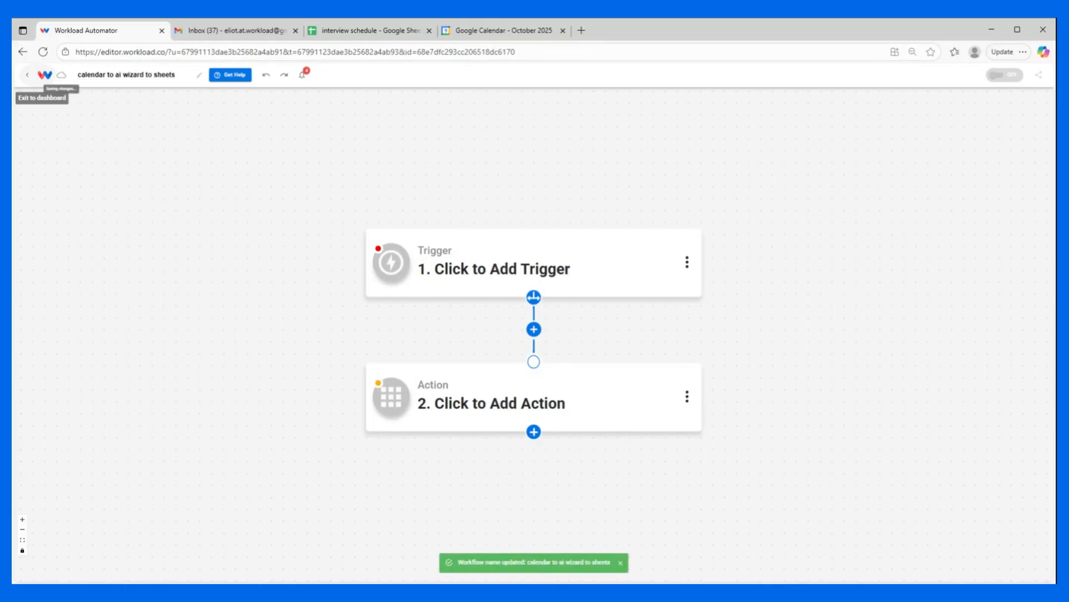
Set the trigger to Google Calendar's New Event Matching Search event and accept the connected calendar account
{"action": "left_click", "coordinate": [492, 258]}
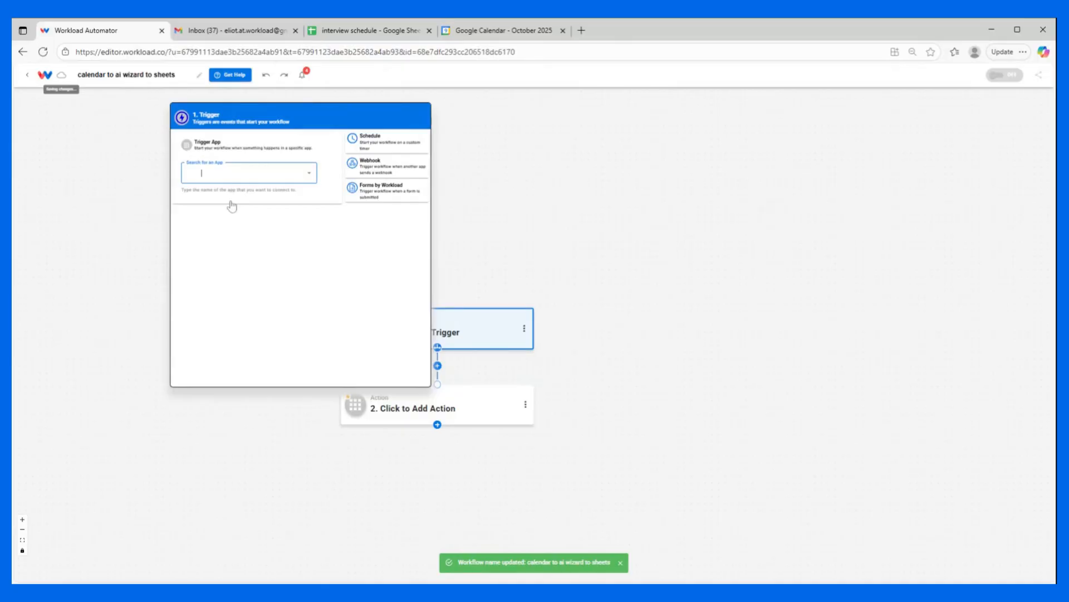
{"action": "type", "text": "ca"}
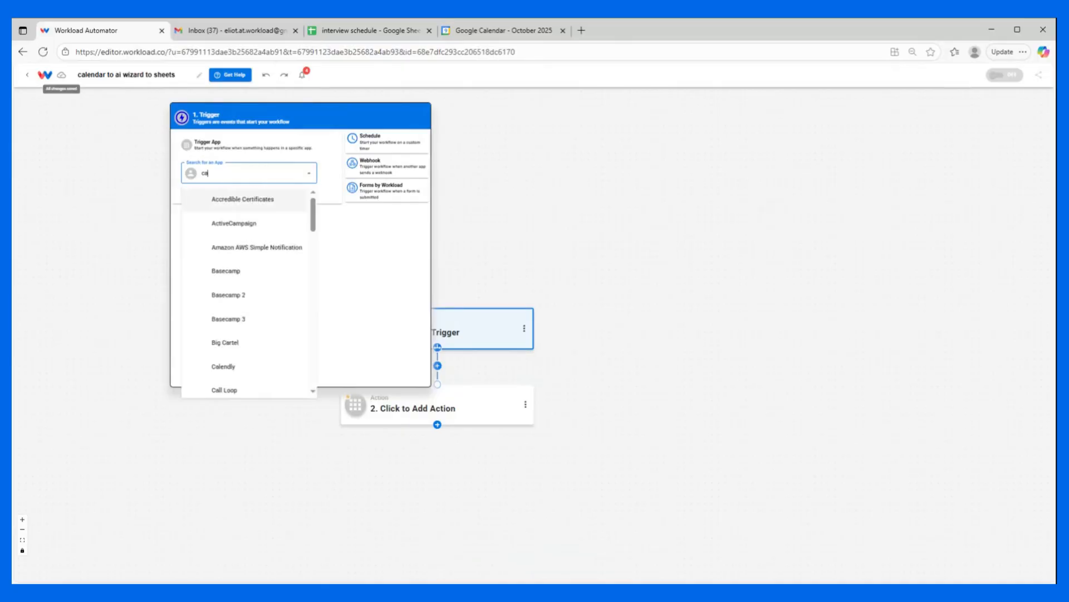
{"action": "type", "text": "lendar"}
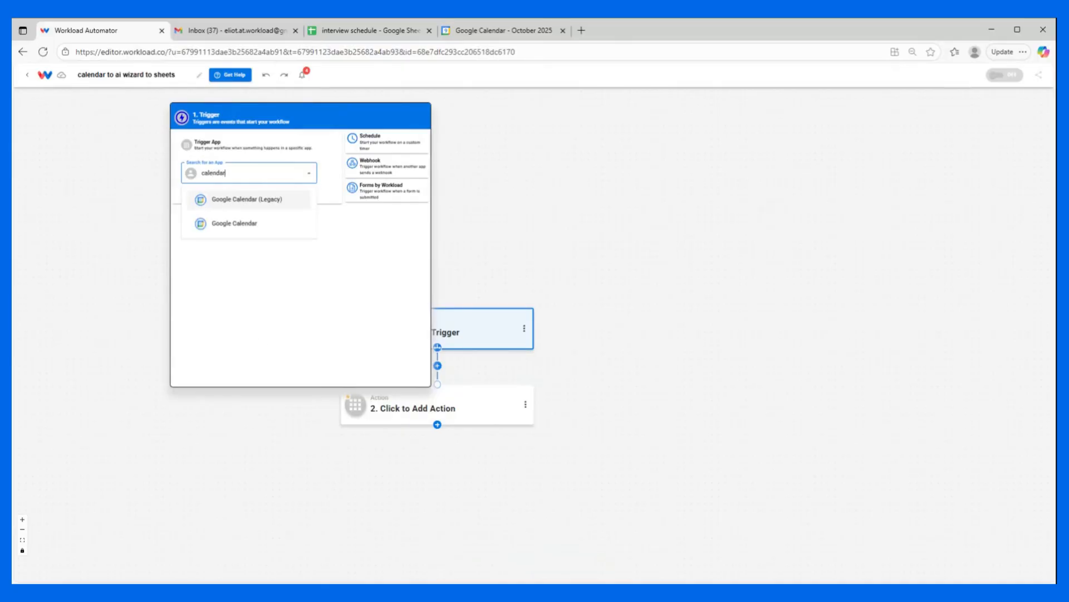
{"action": "left_click", "coordinate": [222, 225]}
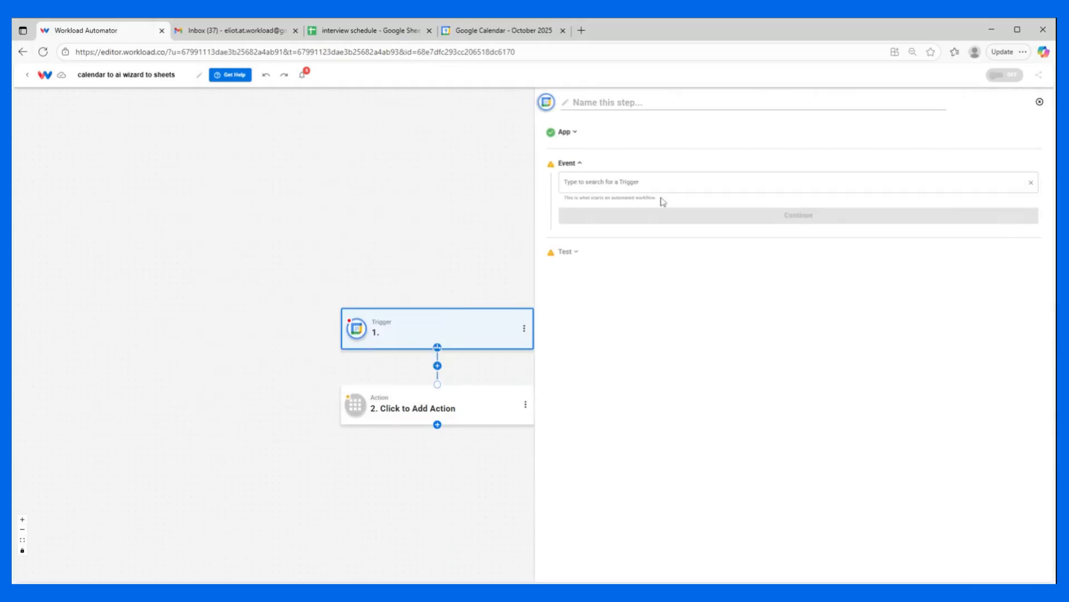
{"action": "left_click", "coordinate": [668, 184]}
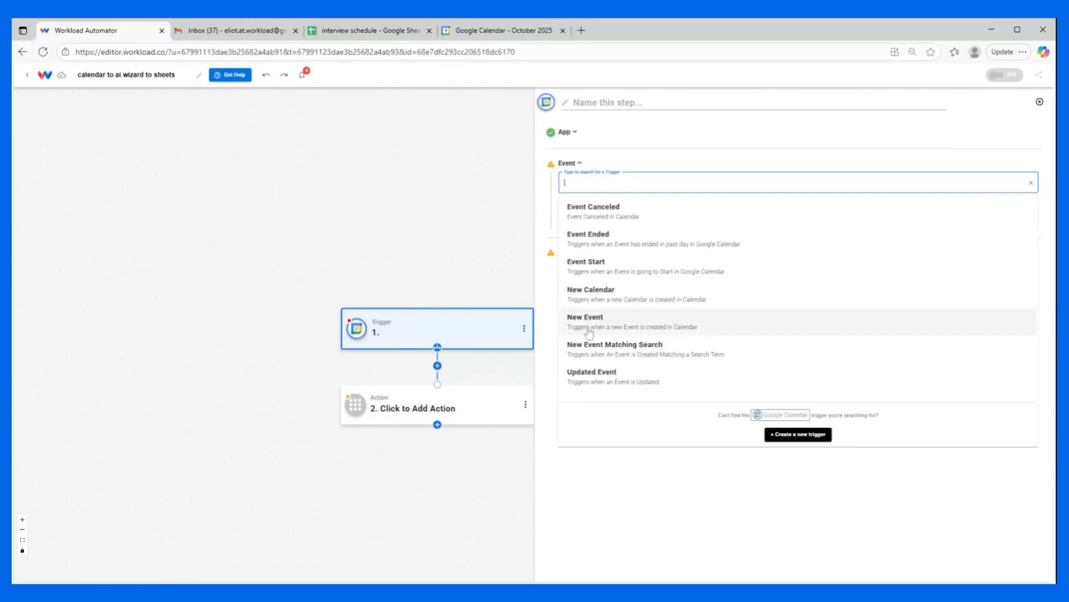
{"action": "left_click", "coordinate": [639, 355]}
{"action": "left_click", "coordinate": [644, 219]}
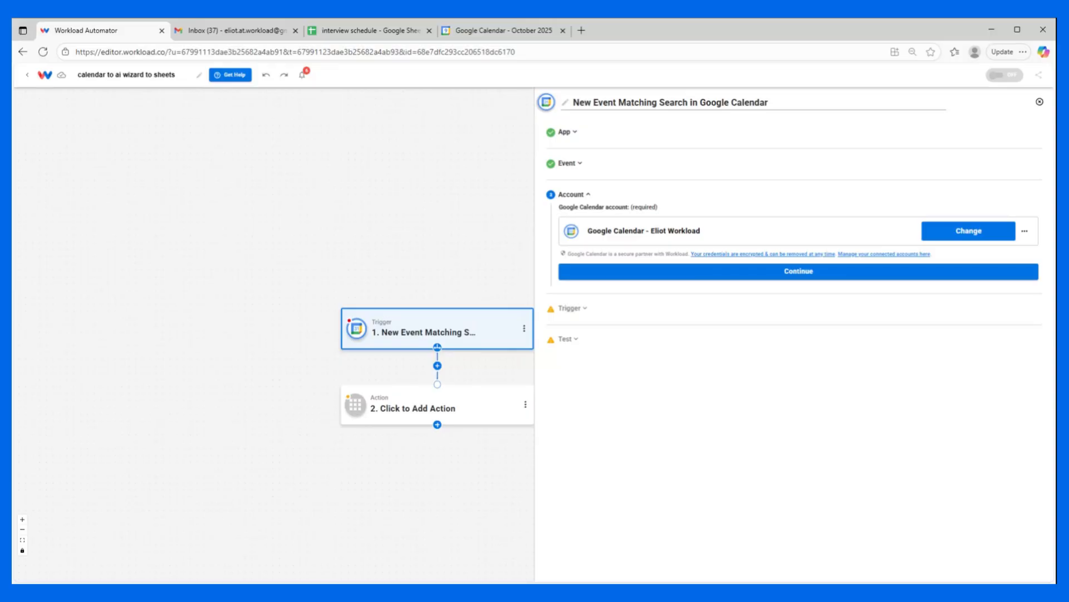
{"action": "left_click", "coordinate": [656, 272]}
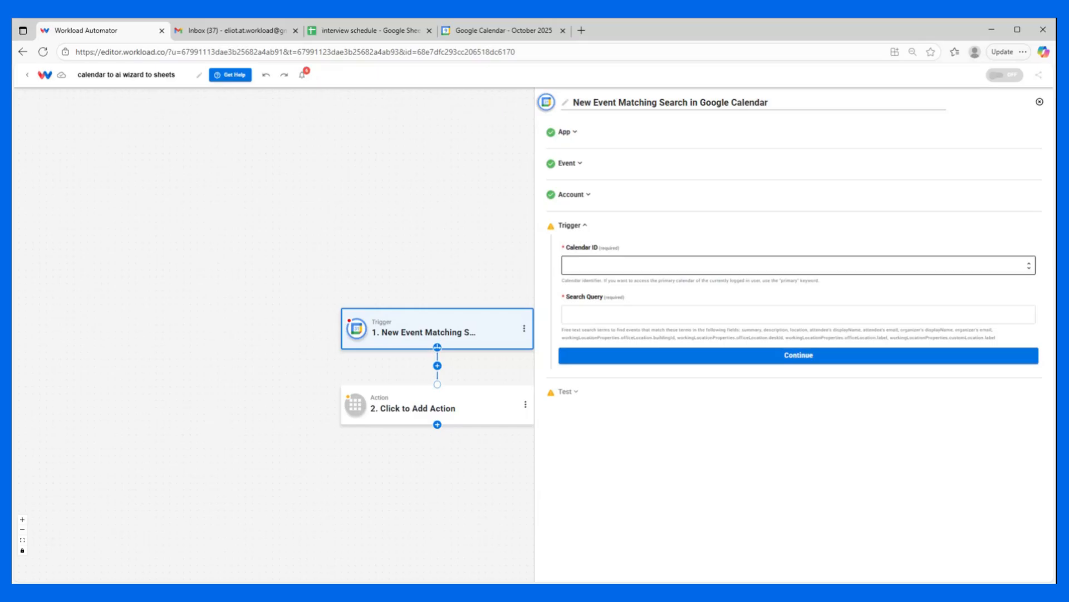
Configure the trigger to search the Test Calendar for "Interview" and run the trigger test
{"action": "left_click", "coordinate": [646, 266]}
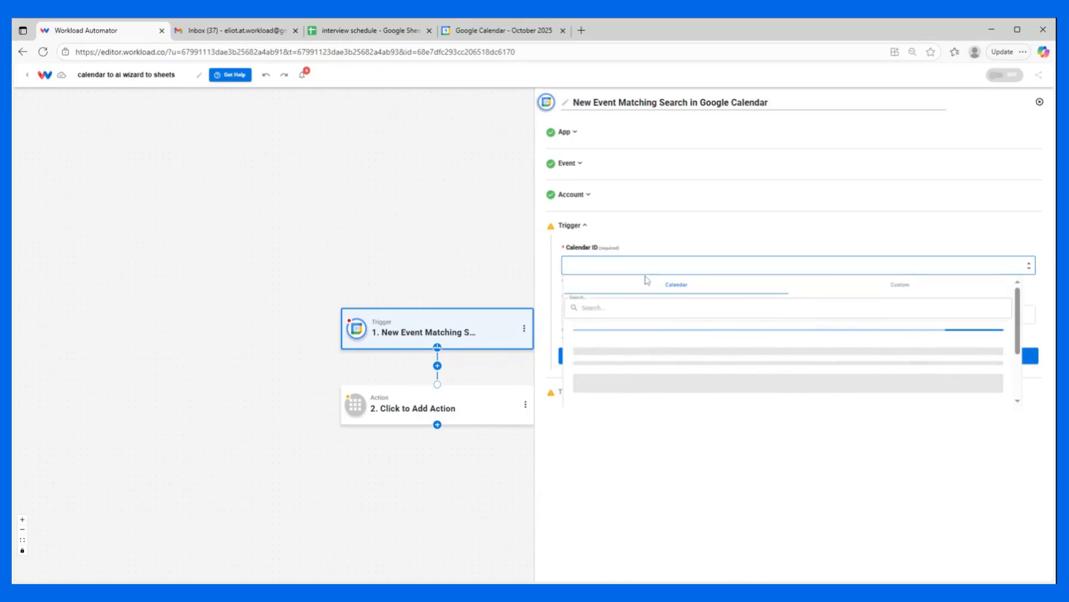
{"action": "left_click", "coordinate": [628, 402]}
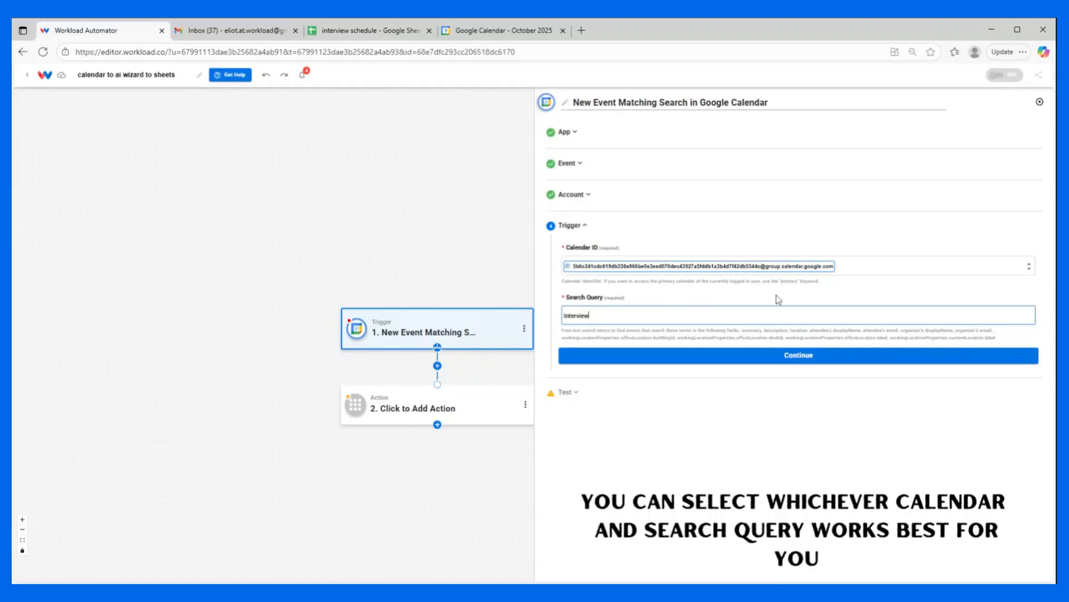
{"action": "left_click", "coordinate": [727, 354]}
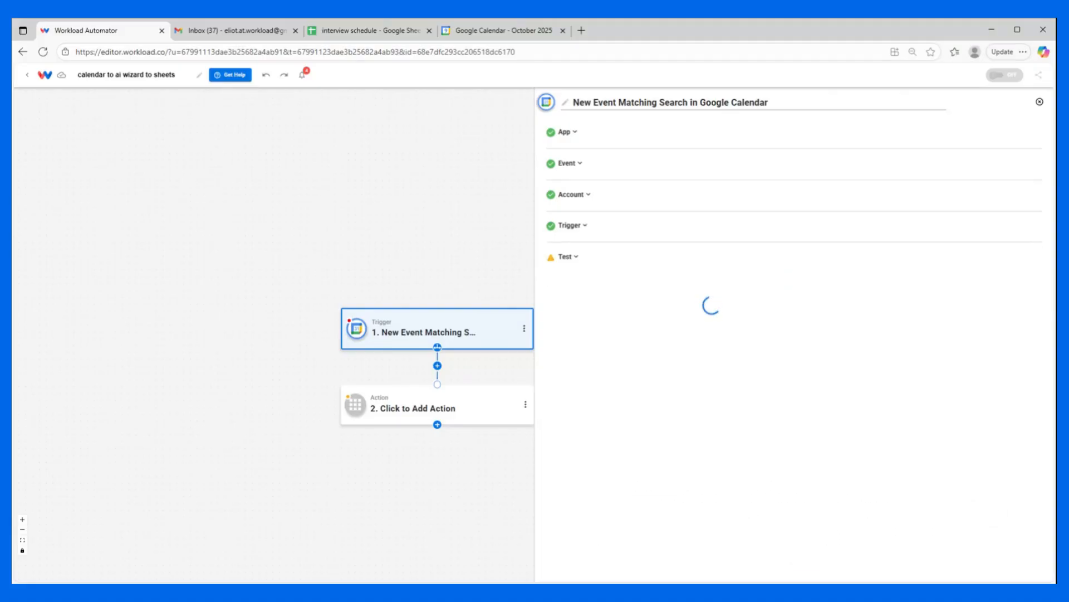
{"action": "left_click", "coordinate": [797, 351]}
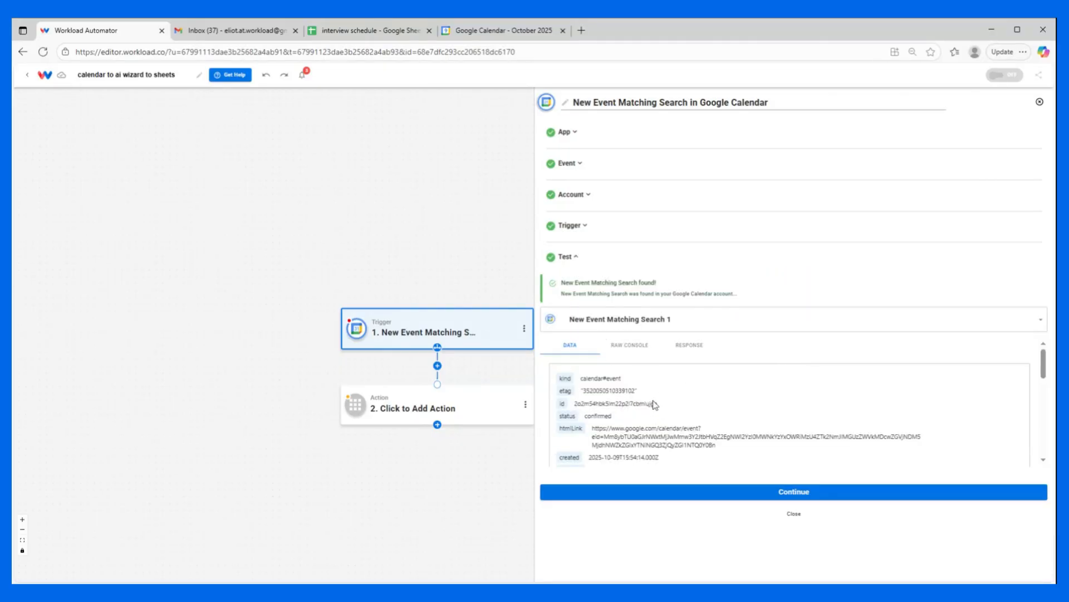
Examine the sample event's data and raw console output, and compare them with the columns of the interview schedule spreadsheet
{"action": "scroll", "coordinate": [656, 401], "scroll_direction": "down", "scroll_amount": 4}
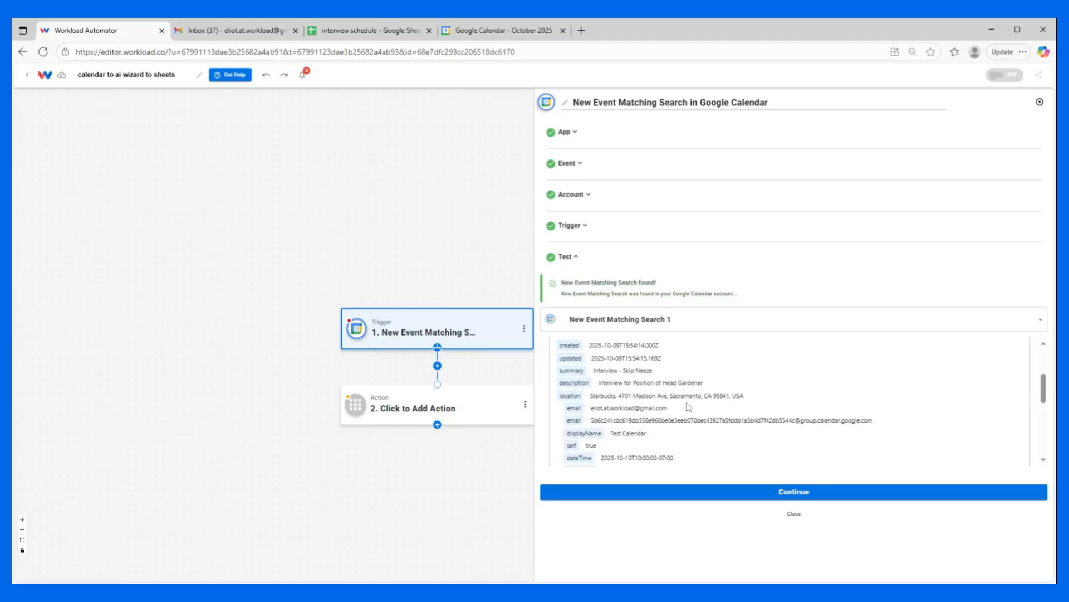
{"action": "scroll", "coordinate": [674, 390], "scroll_direction": "up", "scroll_amount": 5}
{"action": "left_click", "coordinate": [629, 345]}
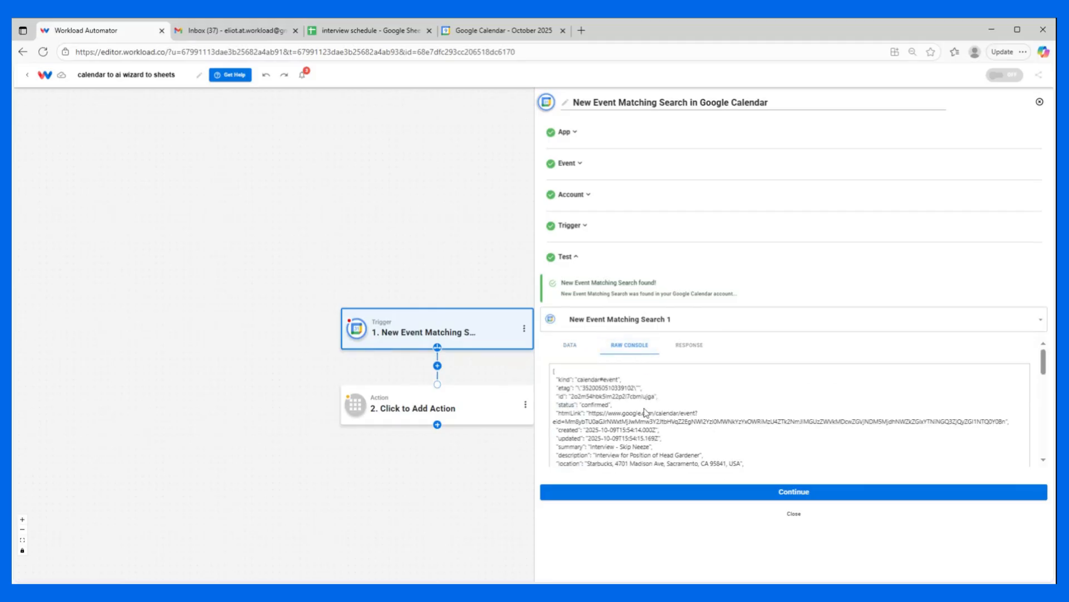
{"action": "scroll", "coordinate": [646, 412], "scroll_direction": "down", "scroll_amount": 2}
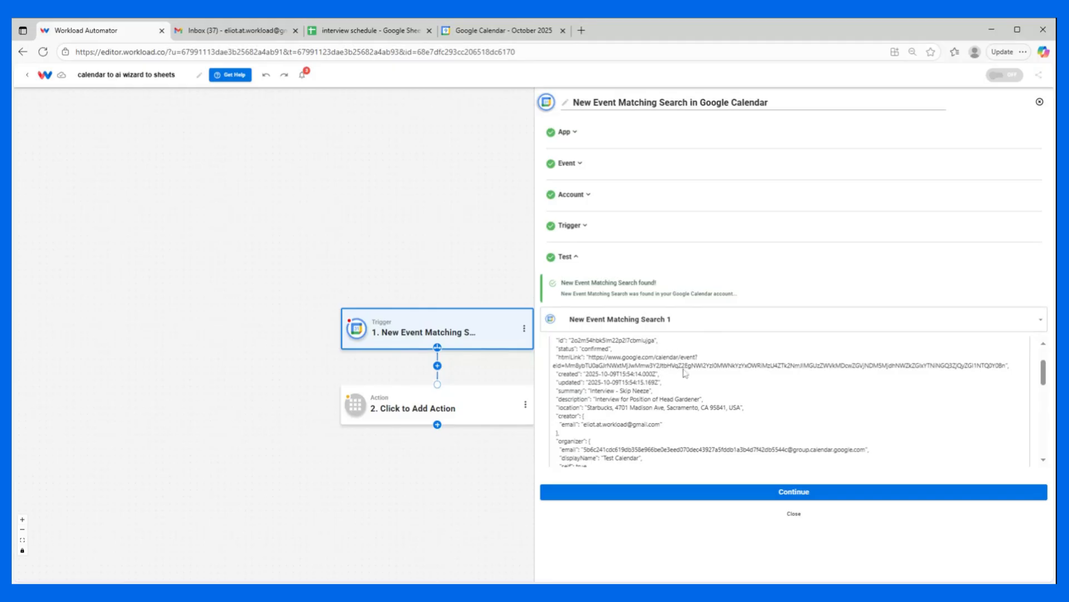
{"action": "left_click", "coordinate": [320, 32]}
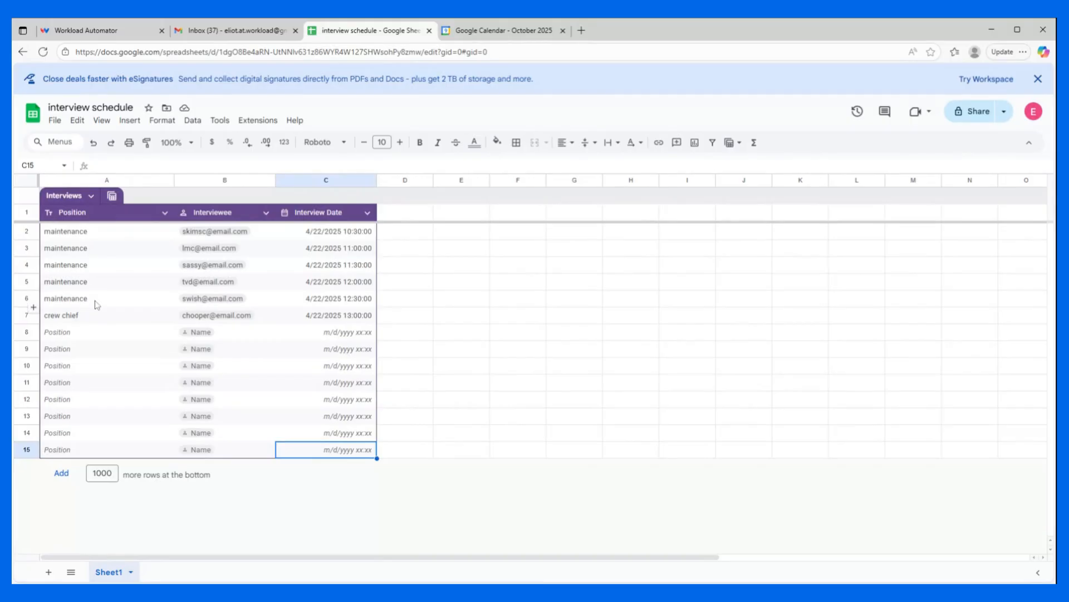
{"action": "left_click", "coordinate": [125, 30]}
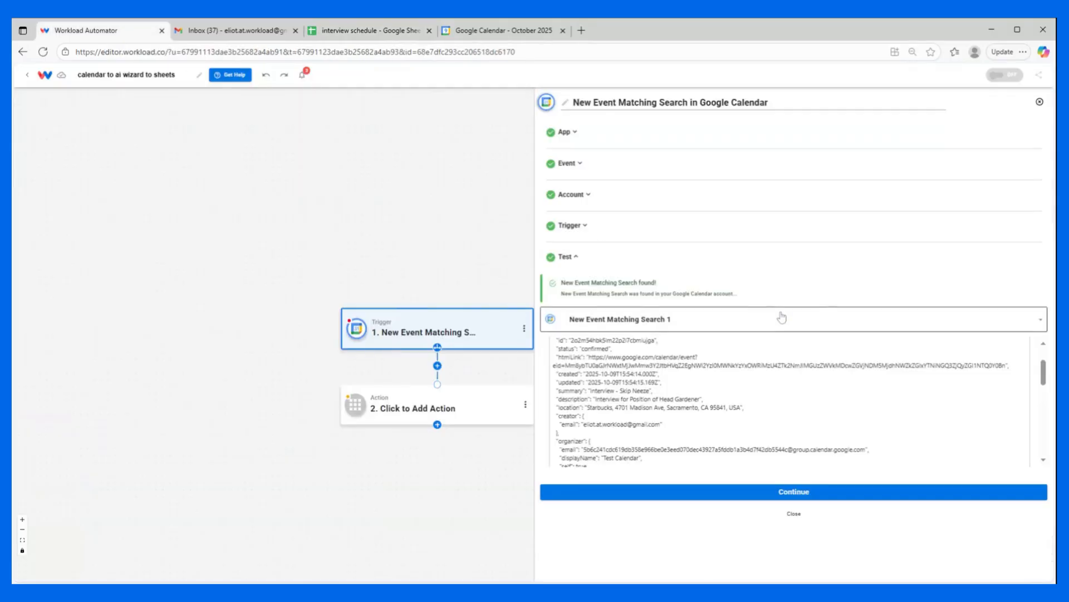
Accept the trigger test and set the second step to AI Wizard by Workload with the Prompt Your Data event
{"action": "left_click", "coordinate": [821, 498]}
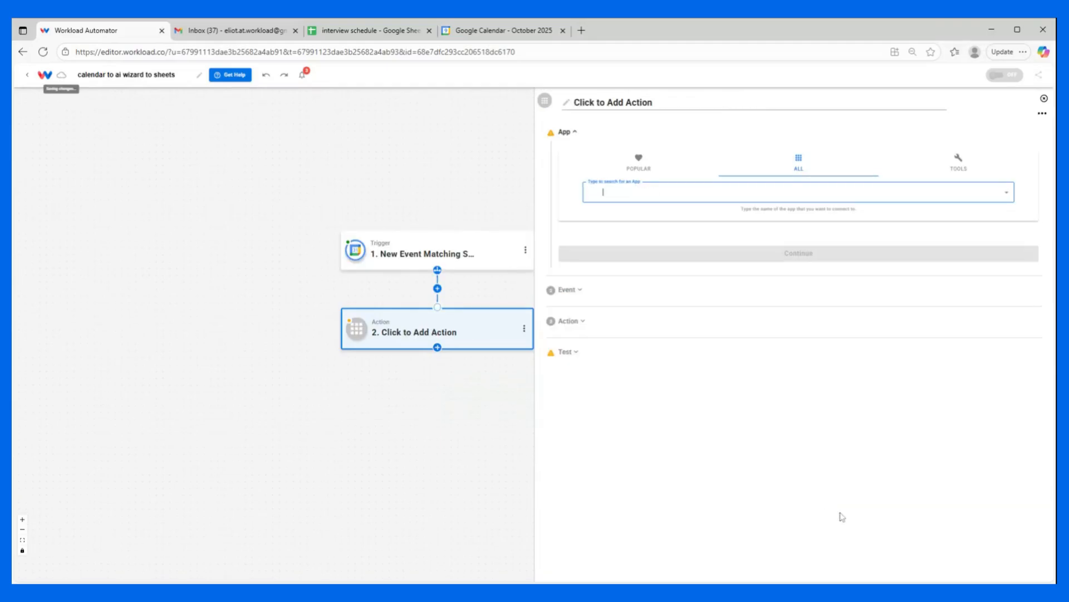
{"action": "left_click", "coordinate": [959, 163]}
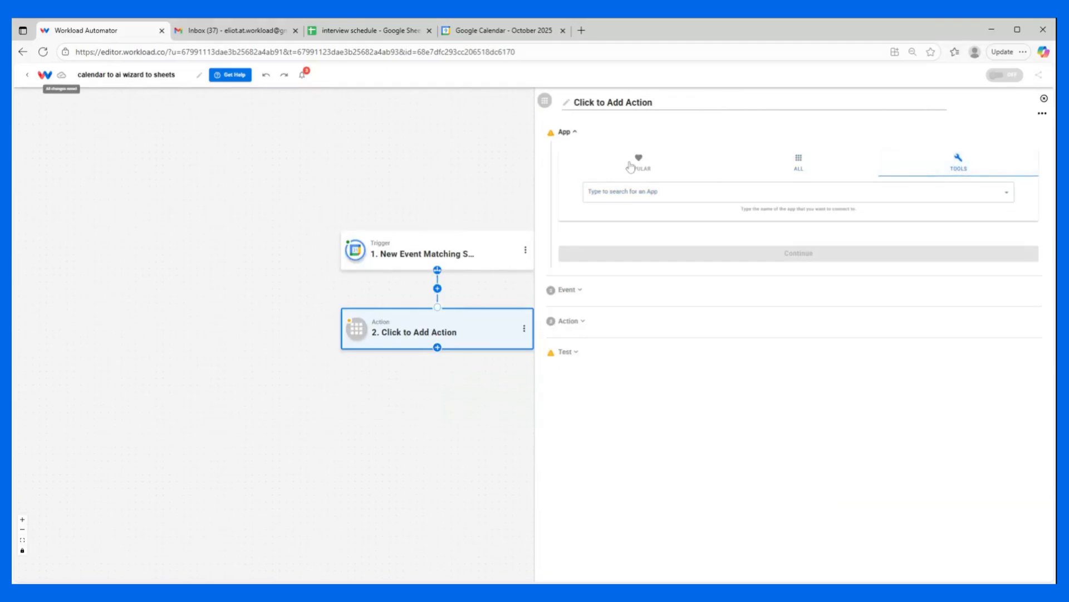
{"action": "left_click", "coordinate": [624, 192]}
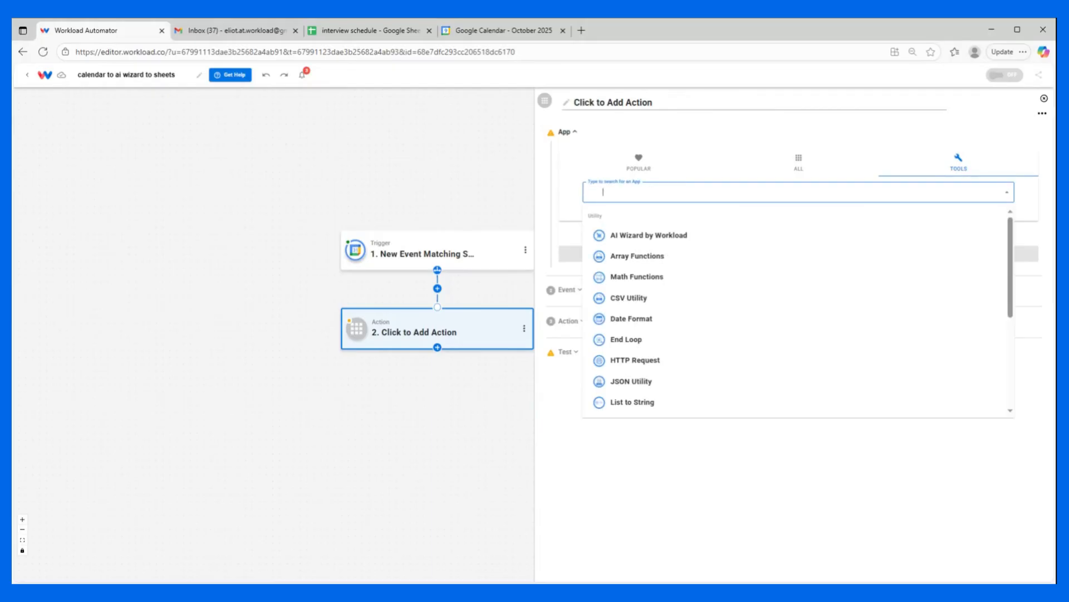
{"action": "left_click", "coordinate": [624, 236]}
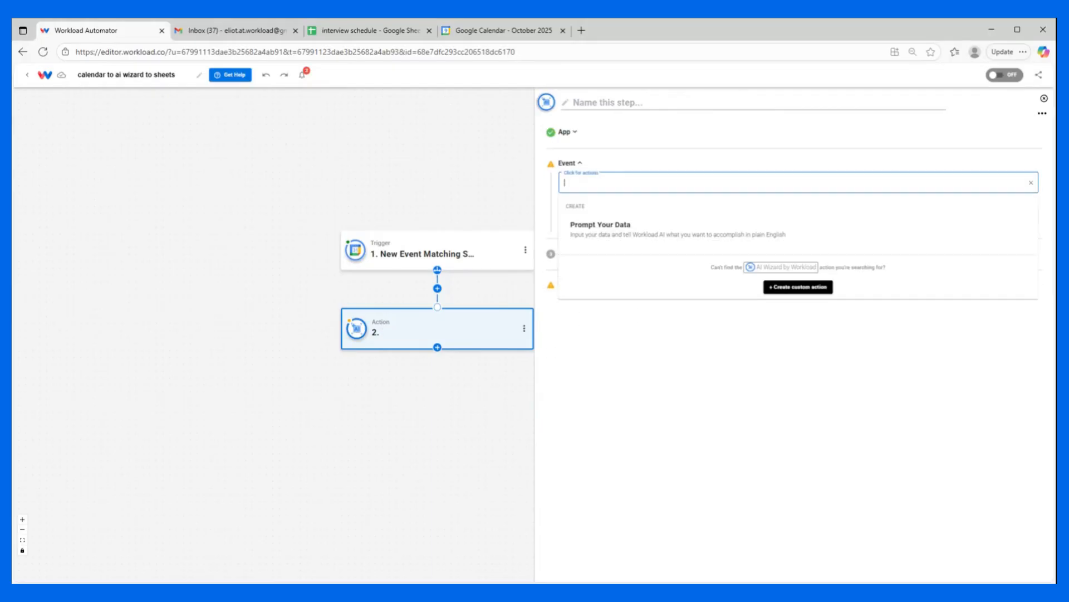
{"action": "left_click", "coordinate": [603, 226]}
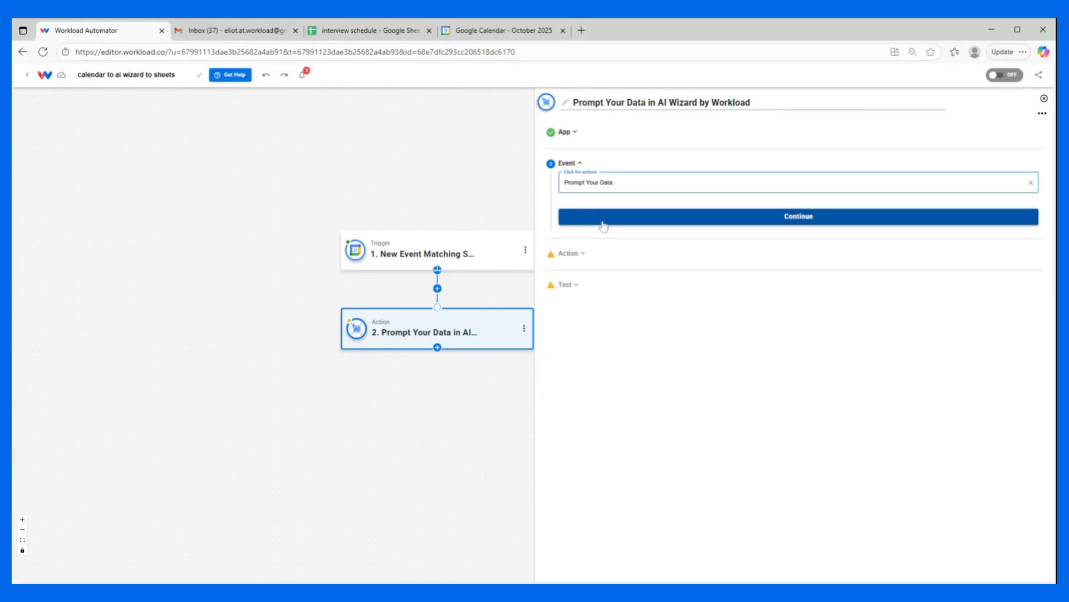
{"action": "left_click", "coordinate": [343, 32]}
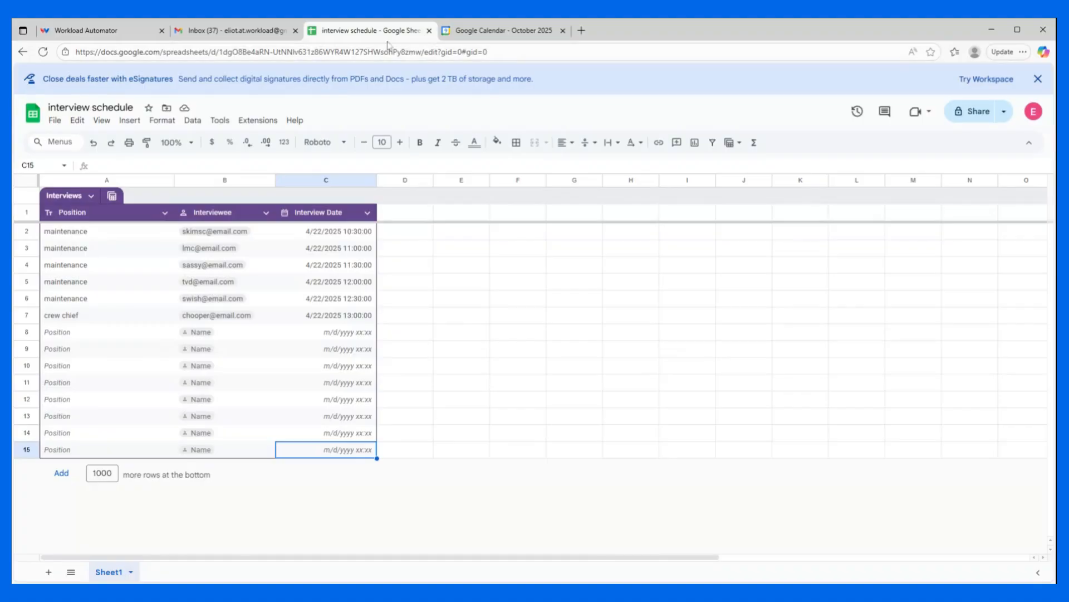
{"action": "left_click", "coordinate": [88, 29]}
{"action": "left_click", "coordinate": [734, 216]}
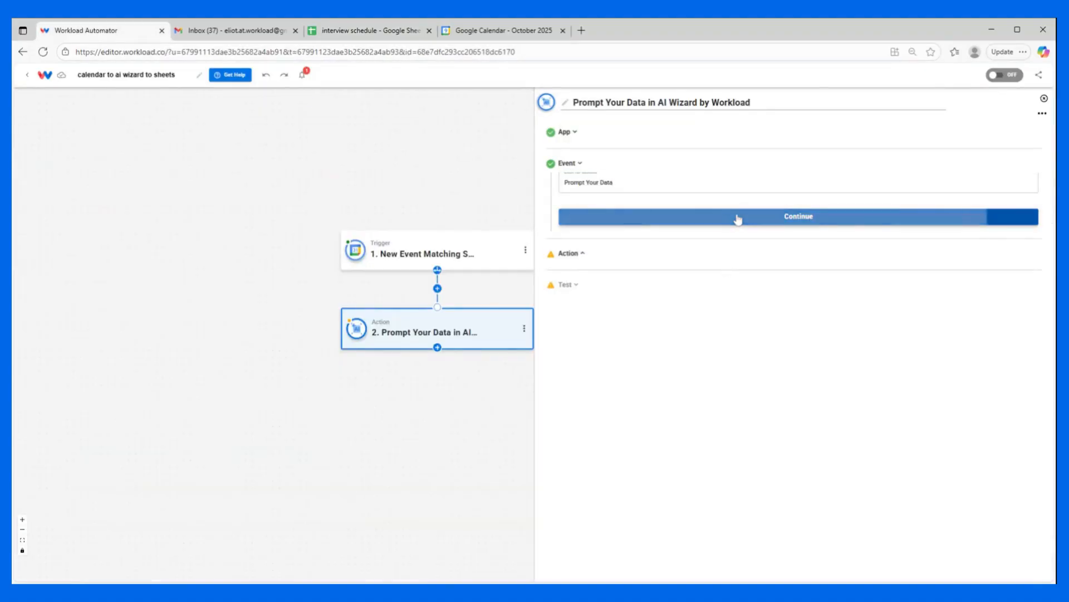
Map the calendar event's description from the trigger as the AI Wizard's input data
{"action": "left_click", "coordinate": [700, 257]}
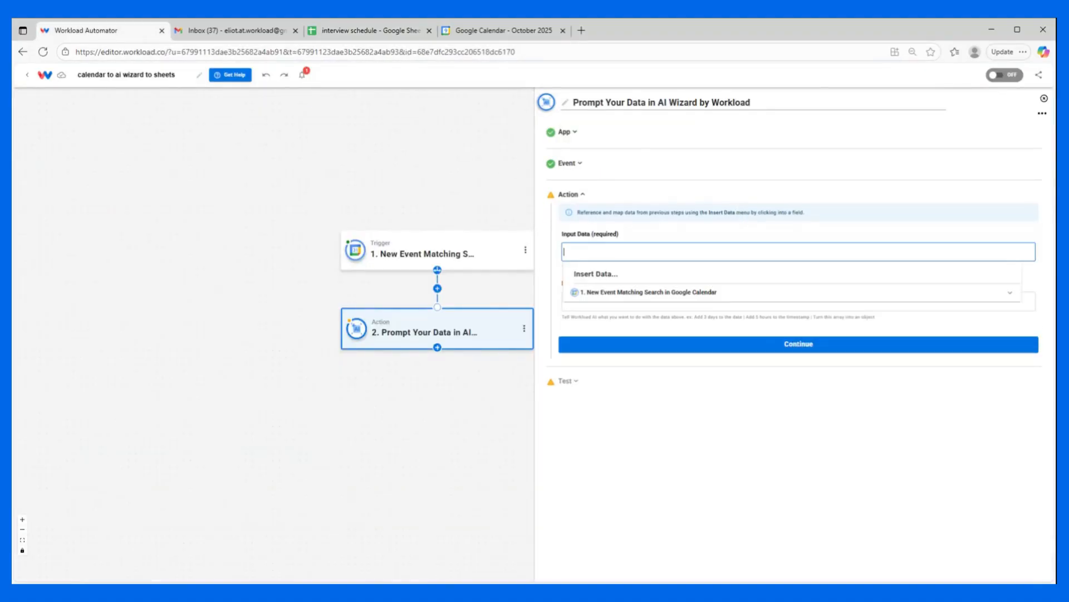
{"action": "left_click", "coordinate": [607, 294]}
{"action": "scroll", "coordinate": [602, 308], "scroll_direction": "down", "scroll_amount": 3}
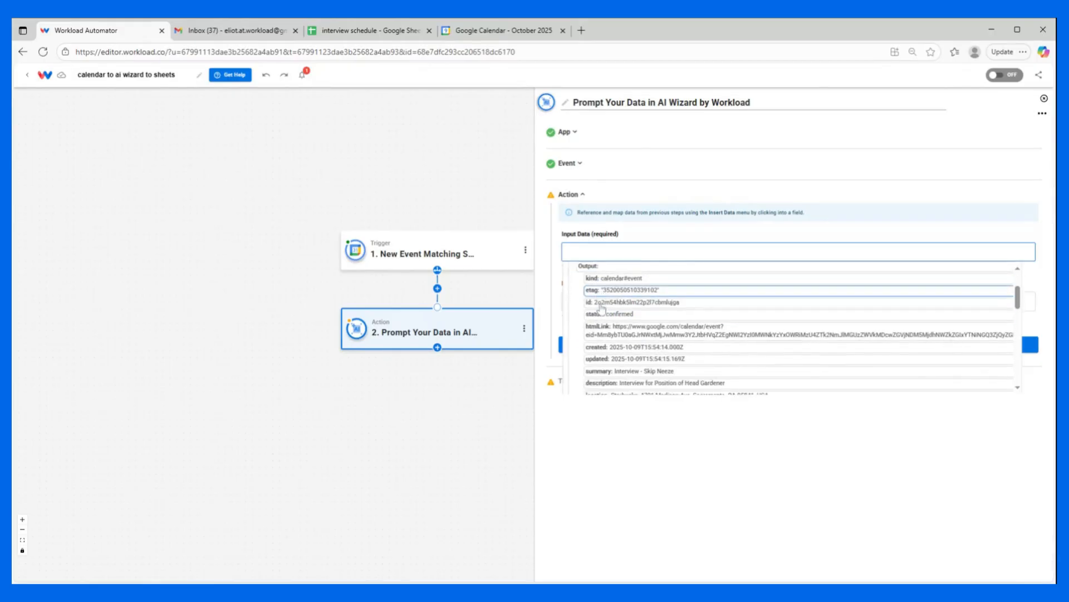
{"action": "scroll", "coordinate": [601, 308], "scroll_direction": "down", "scroll_amount": 3}
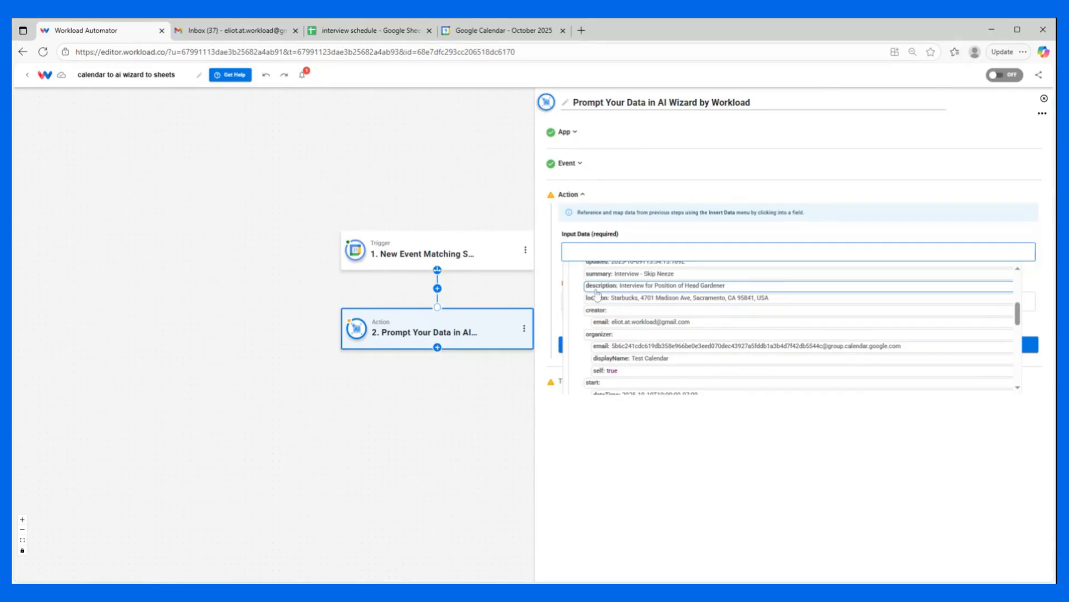
{"action": "left_click", "coordinate": [717, 288]}
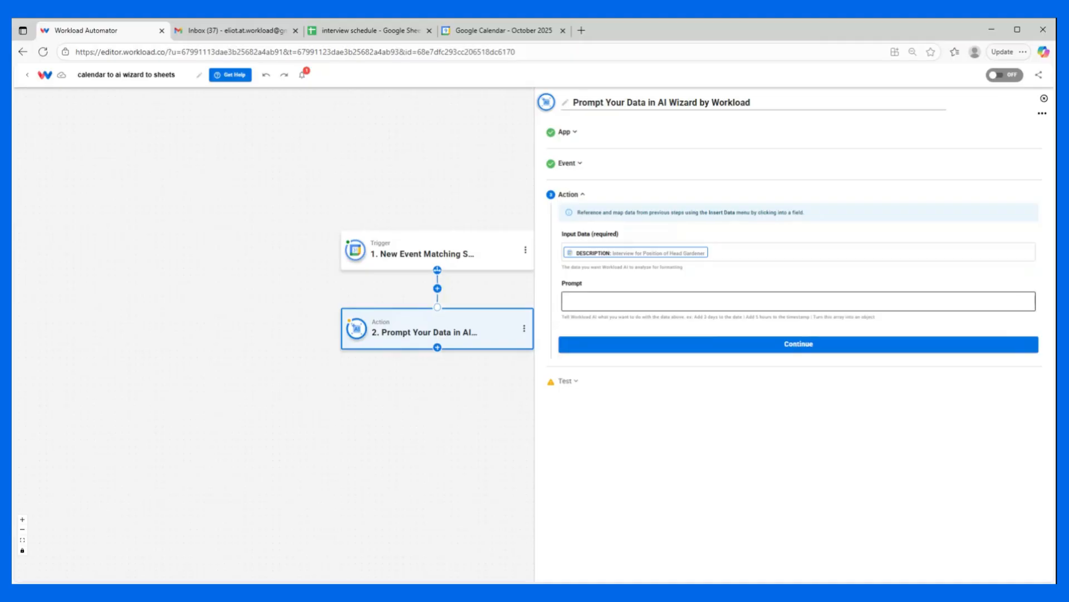
Enter the prompt "find the name of the position being interviewed for", test the AI Wizard action and accept it
{"action": "left_click", "coordinate": [716, 300]}
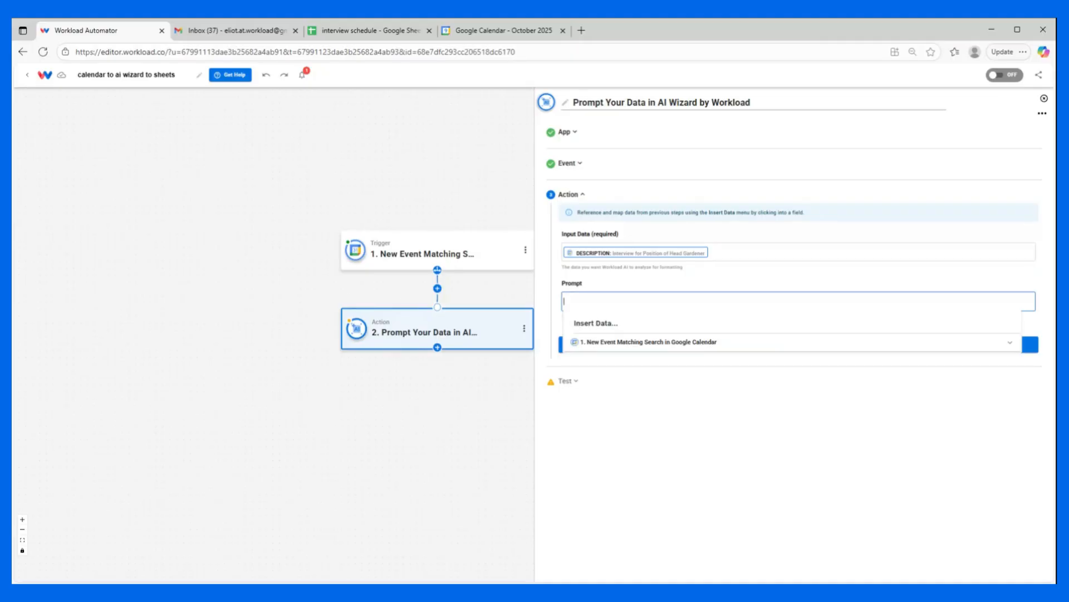
{"action": "type", "text": "find the name of the position being interviewed for"}
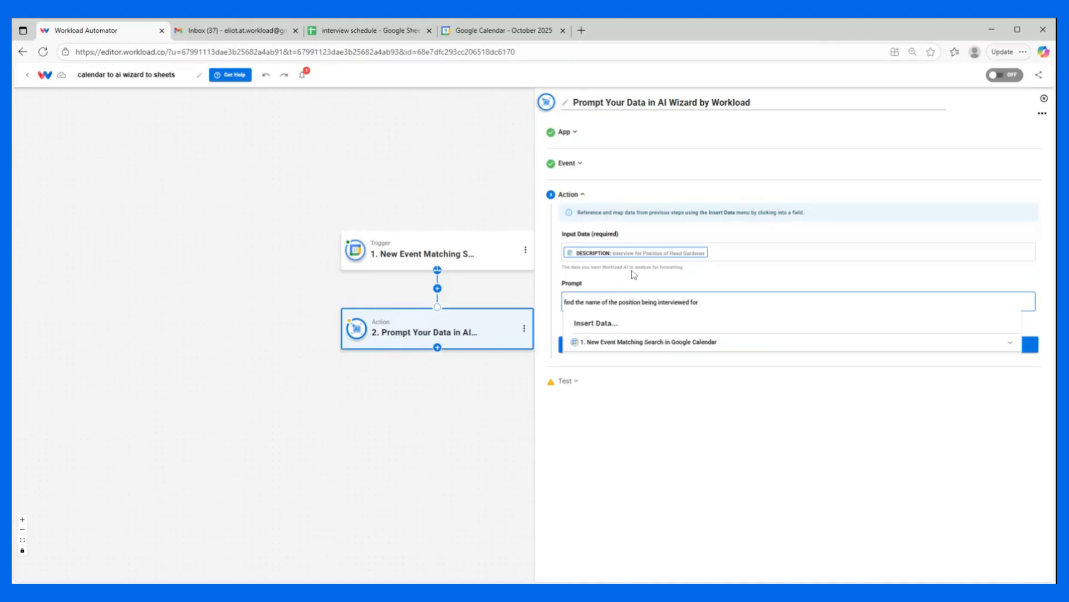
{"action": "left_click", "coordinate": [642, 277]}
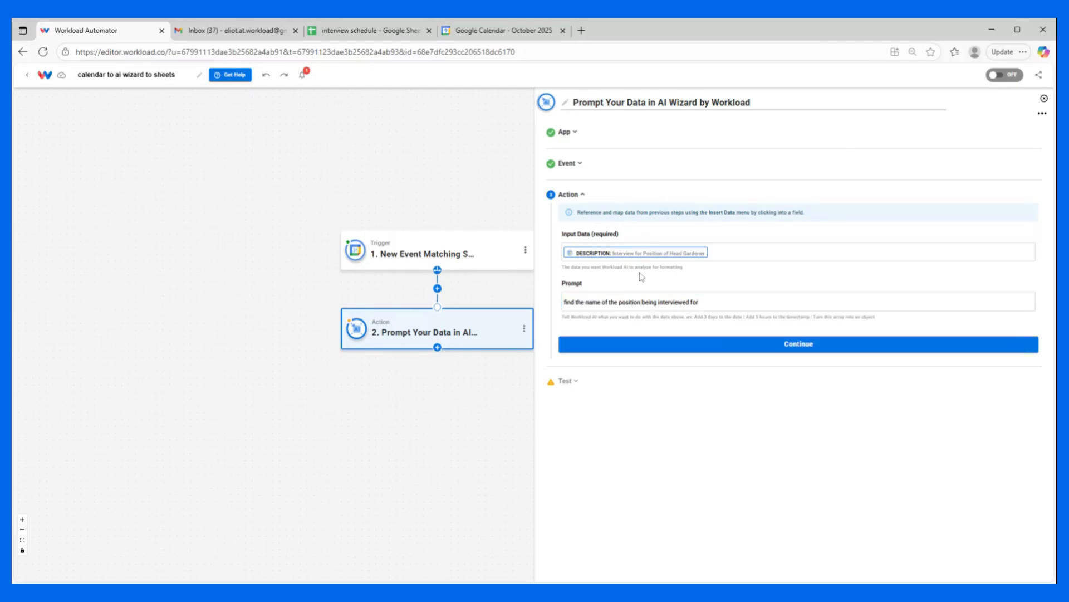
{"action": "left_click", "coordinate": [673, 349]}
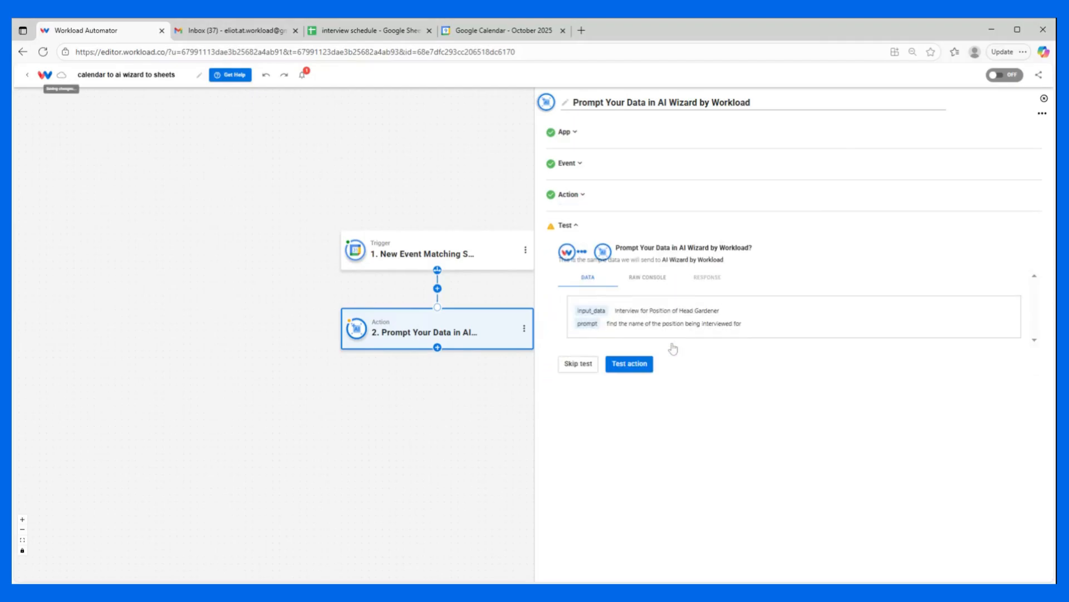
{"action": "left_click", "coordinate": [646, 365]}
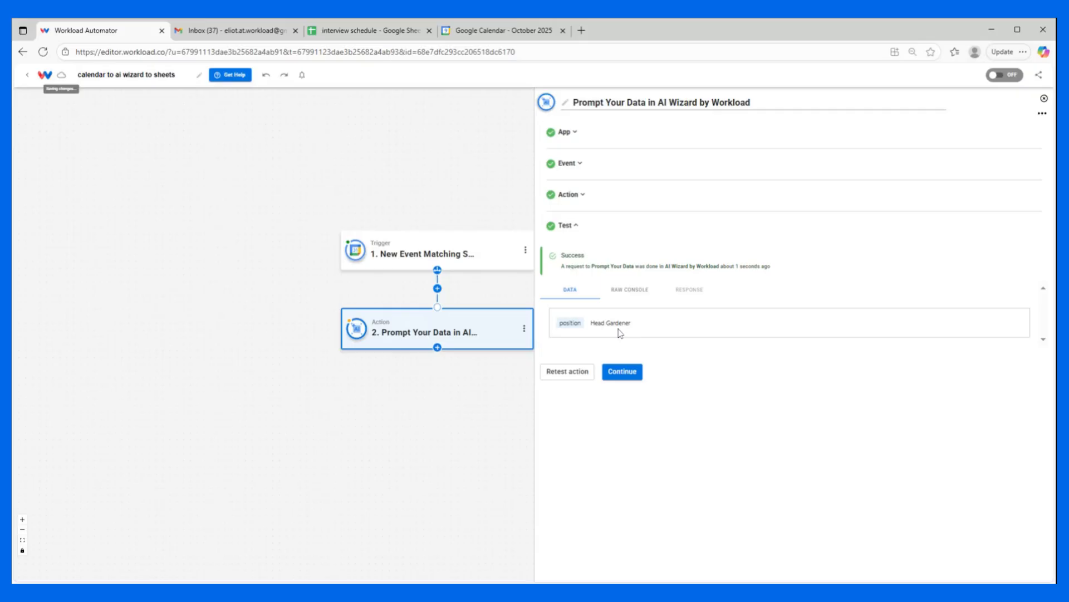
{"action": "left_click", "coordinate": [622, 371]}
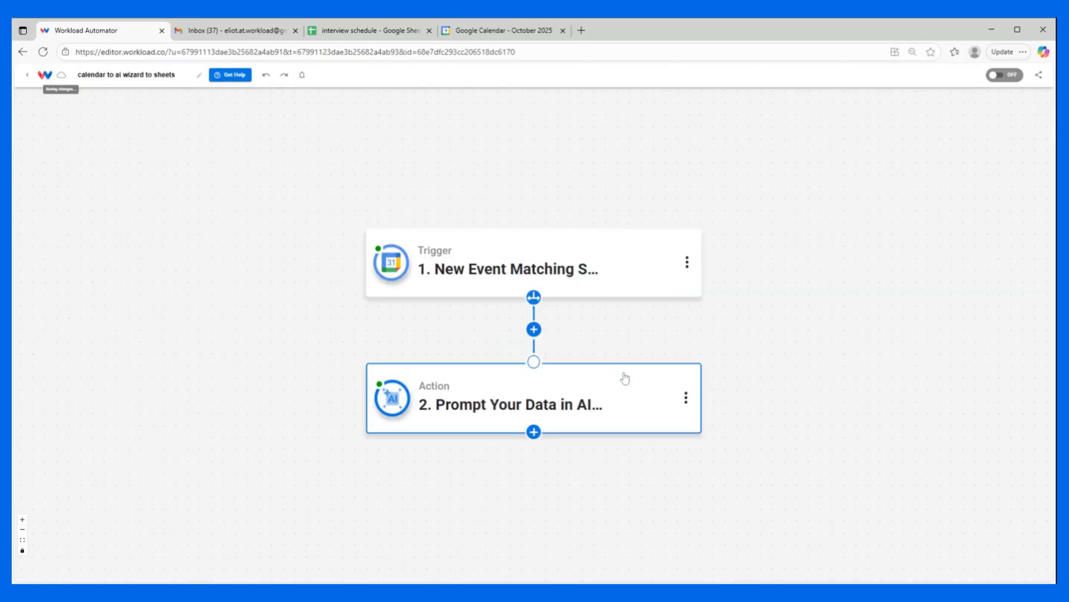
Add a third step to the workflow using AI Wizard by Workload with the Prompt Your Data event
{"action": "left_click", "coordinate": [534, 433]}
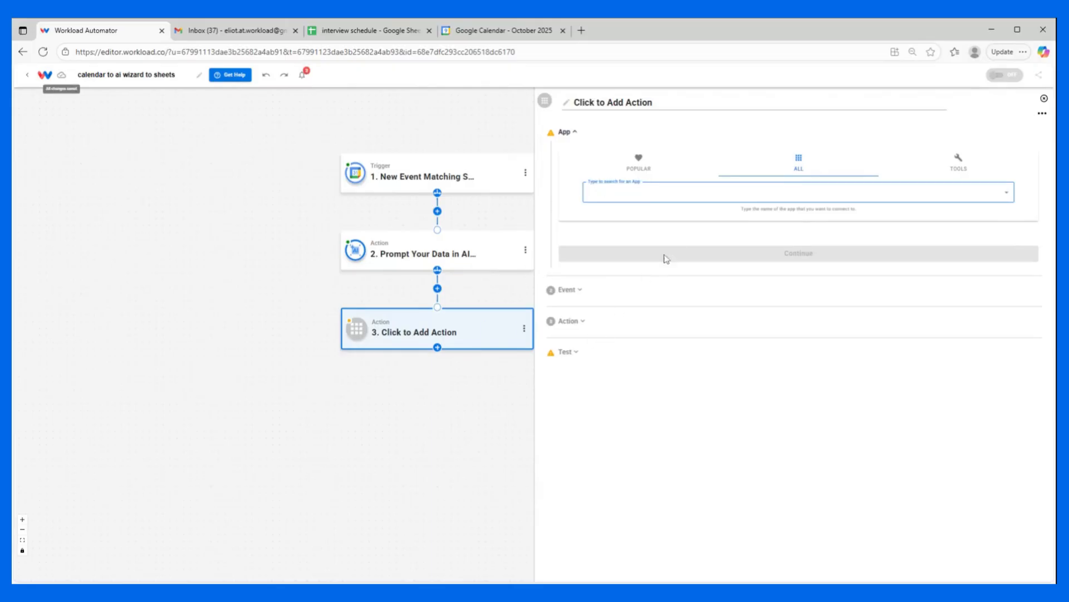
{"action": "left_click", "coordinate": [954, 160]}
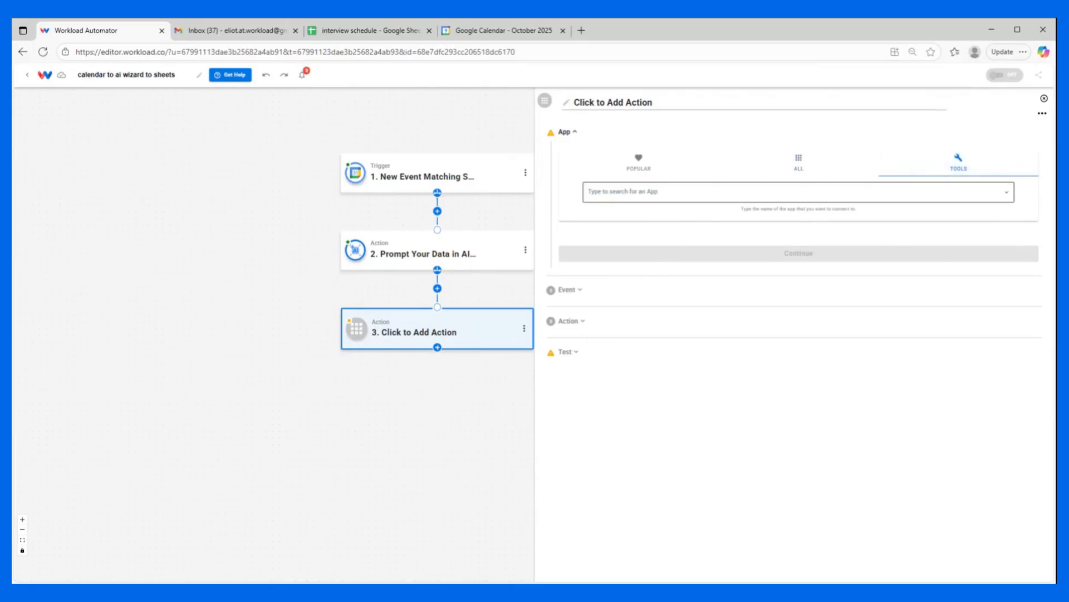
{"action": "left_click", "coordinate": [663, 195]}
{"action": "left_click", "coordinate": [622, 236]}
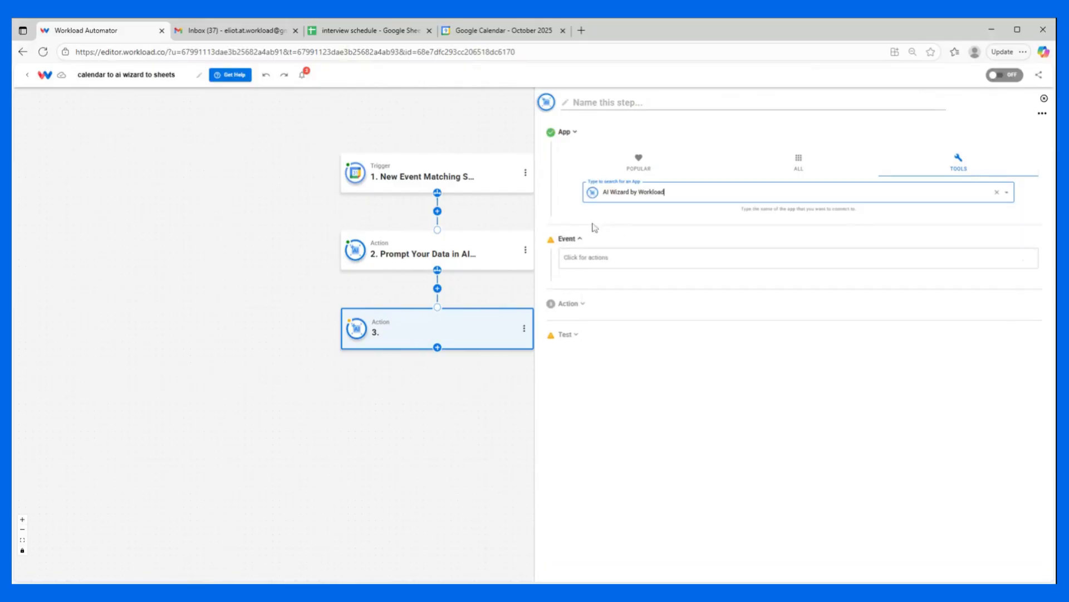
{"action": "left_click", "coordinate": [797, 182]}
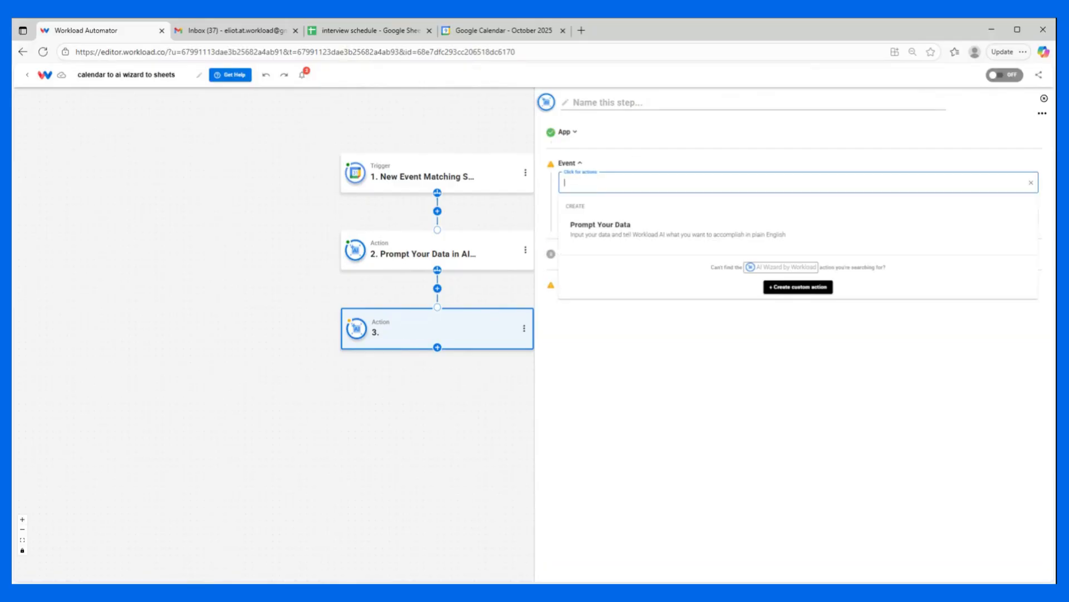
{"action": "left_click", "coordinate": [598, 229]}
{"action": "left_click", "coordinate": [606, 217]}
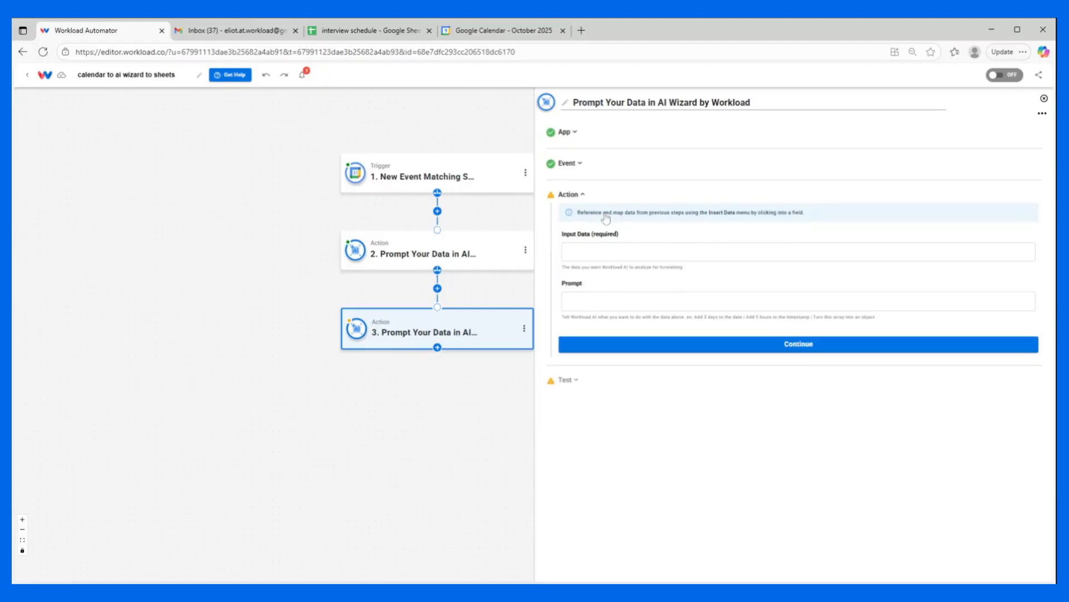
Map the calendar event's whole attendees array from the trigger as the third step's input data
{"action": "left_click", "coordinate": [564, 252]}
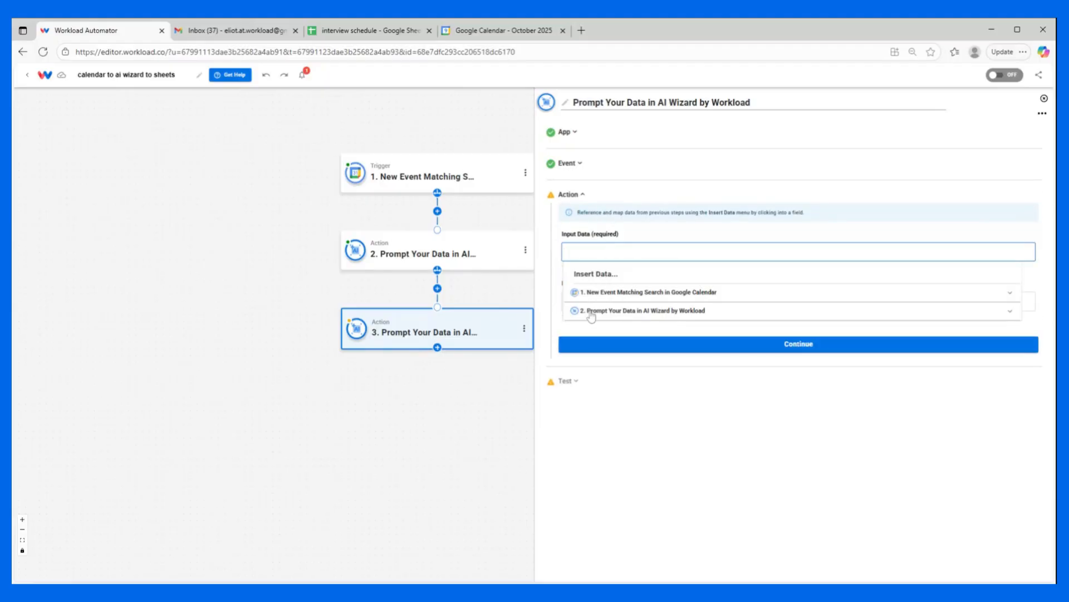
{"action": "left_click", "coordinate": [589, 292]}
{"action": "scroll", "coordinate": [586, 333], "scroll_direction": "down", "scroll_amount": 3}
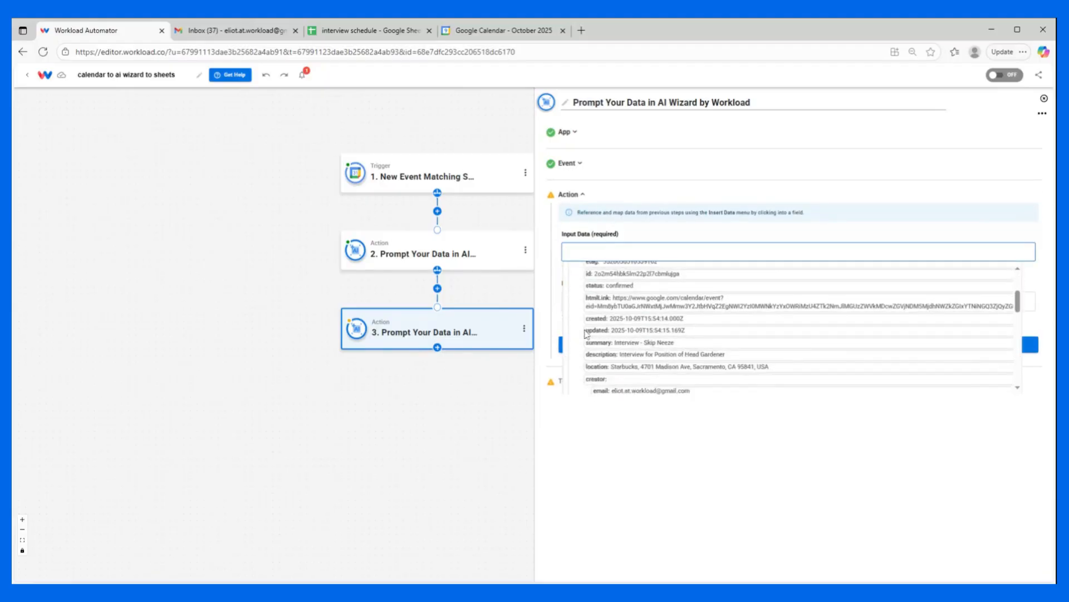
{"action": "scroll", "coordinate": [586, 333], "scroll_direction": "down", "scroll_amount": 5}
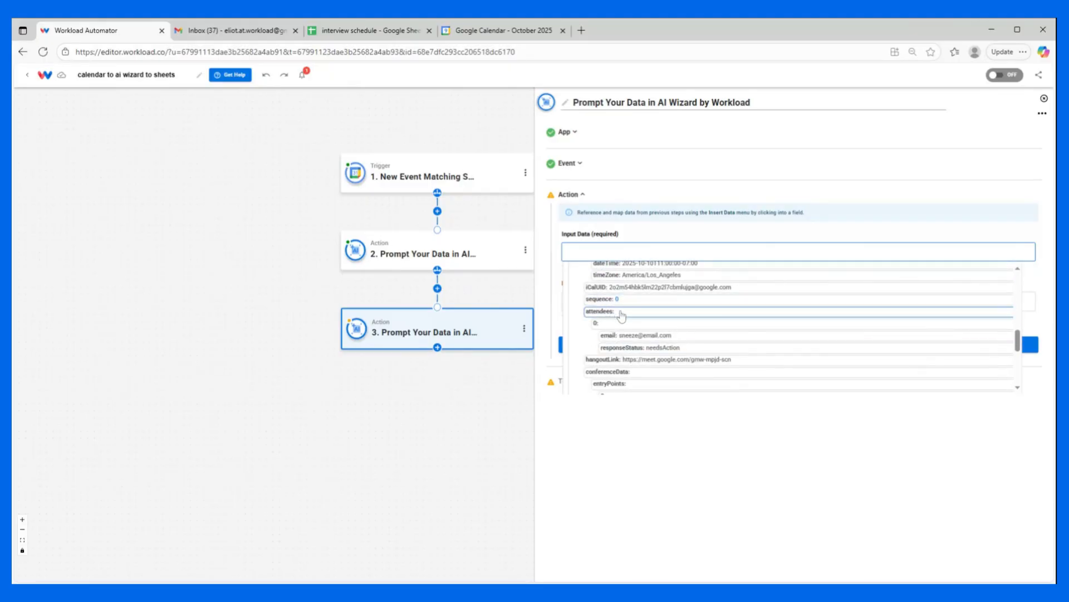
{"action": "left_click", "coordinate": [612, 311]}
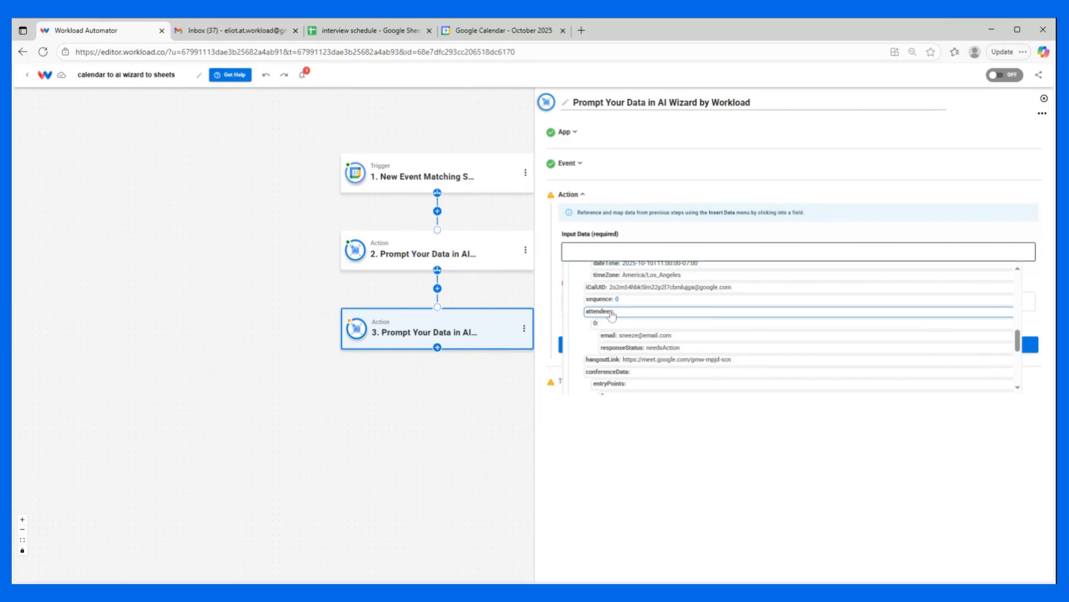
{"action": "left_click", "coordinate": [631, 227]}
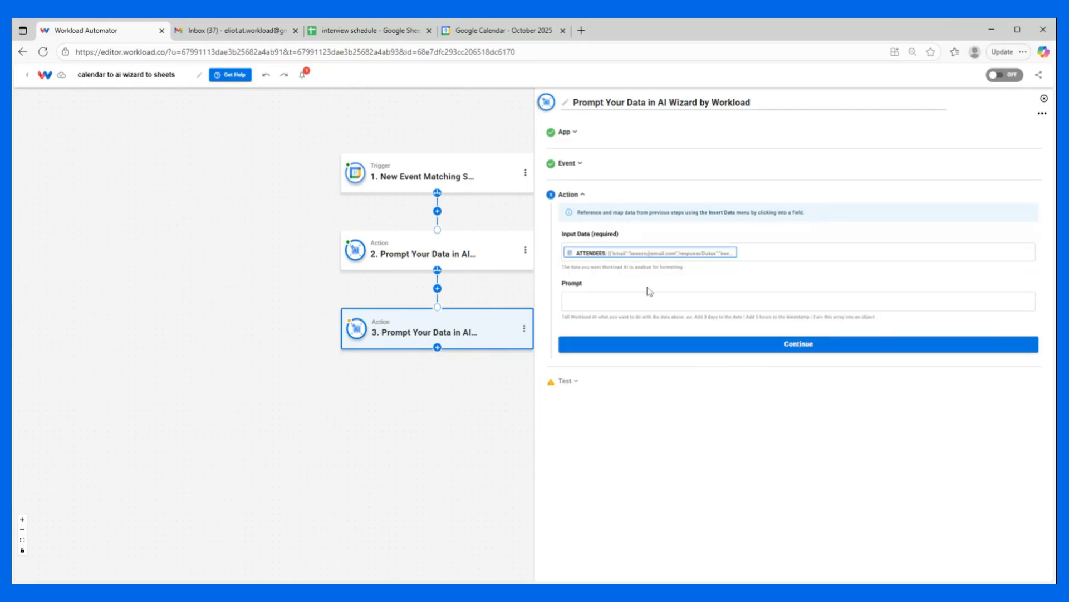
Enter the prompt "Turn this array into an object" for the attendees data, then test the action and accept it
{"action": "left_click_drag", "start_coordinate": [880, 316], "coordinate": [815, 321]}
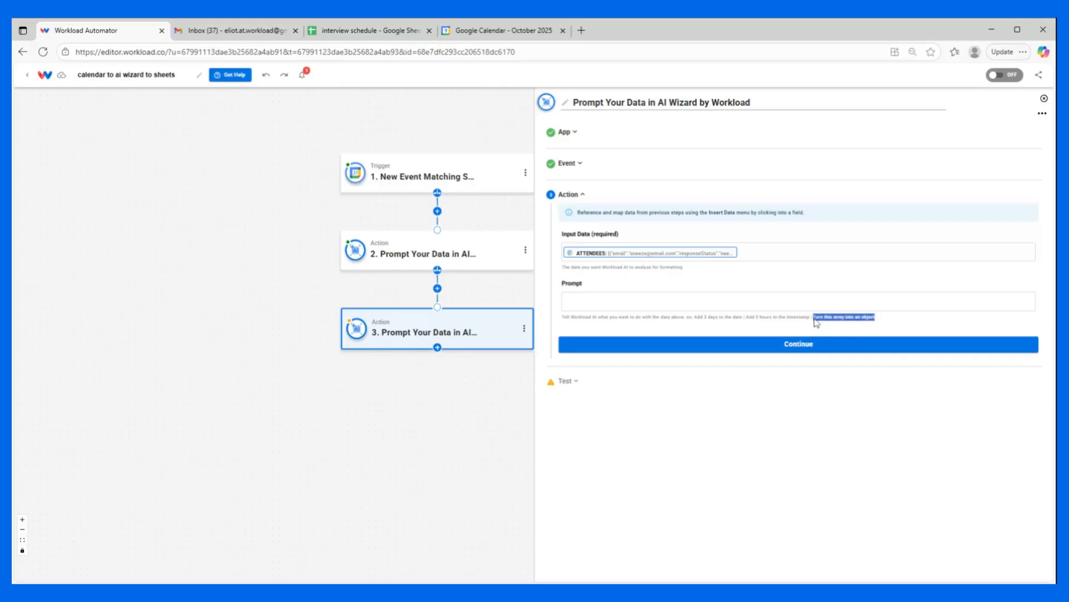
{"action": "left_click", "coordinate": [761, 307]}
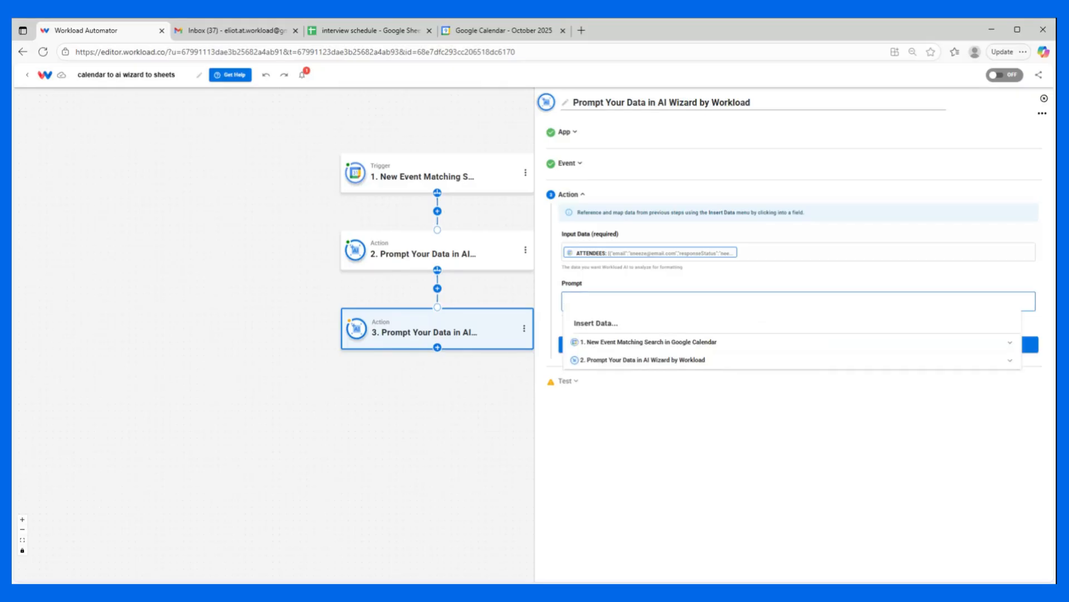
{"action": "type", "text": "Turn this array into an object"}
{"action": "left_click", "coordinate": [726, 347]}
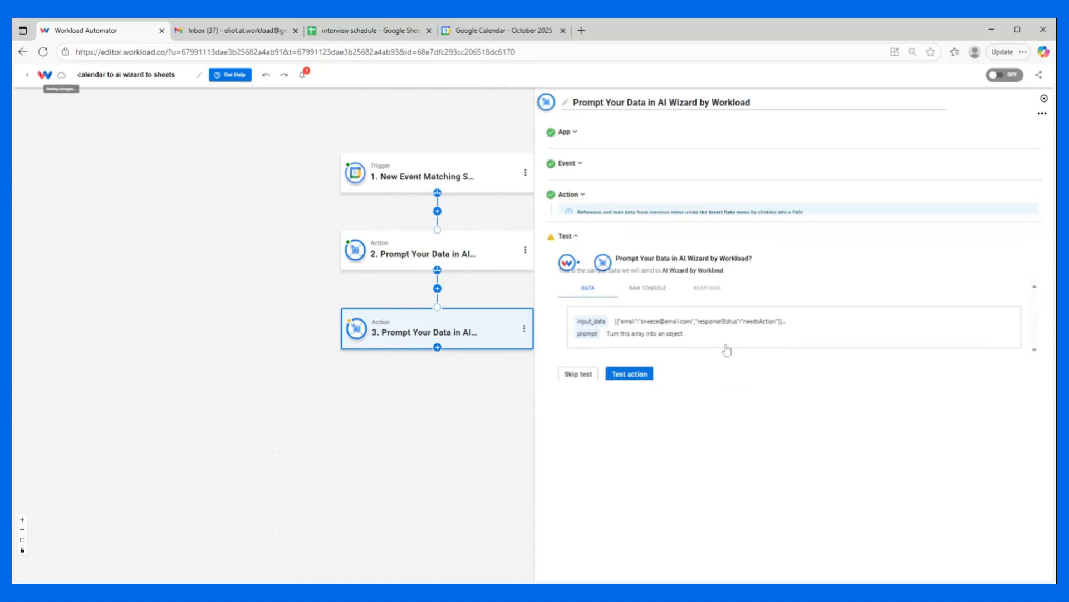
{"action": "left_click", "coordinate": [628, 372]}
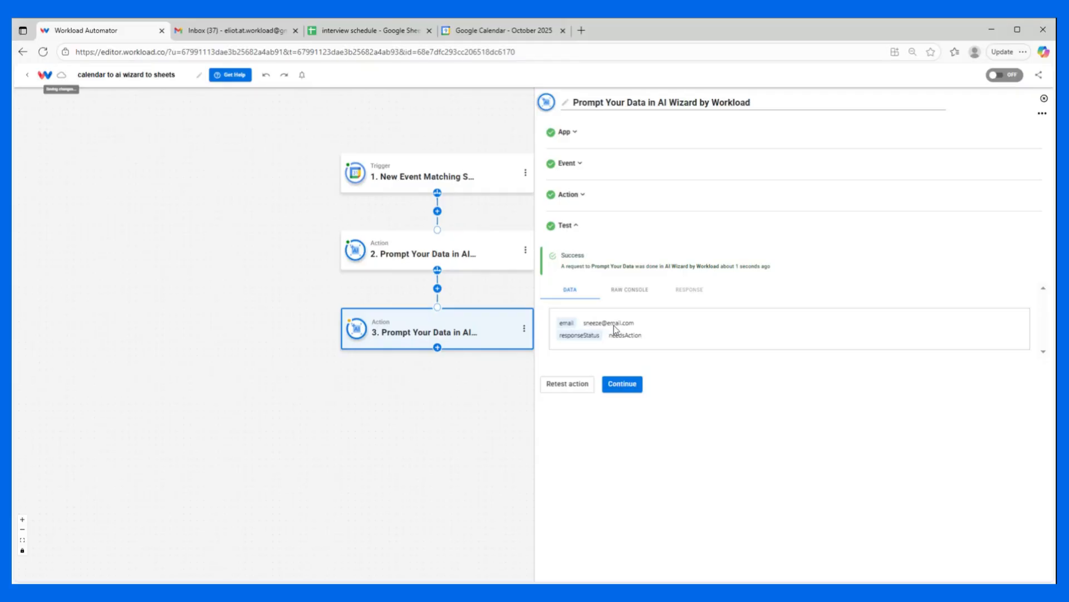
{"action": "left_click", "coordinate": [631, 384]}
Add a fourth workflow step with AI Wizard by Workload and set its event to Prompt Your Data
{"action": "left_click", "coordinate": [533, 499]}
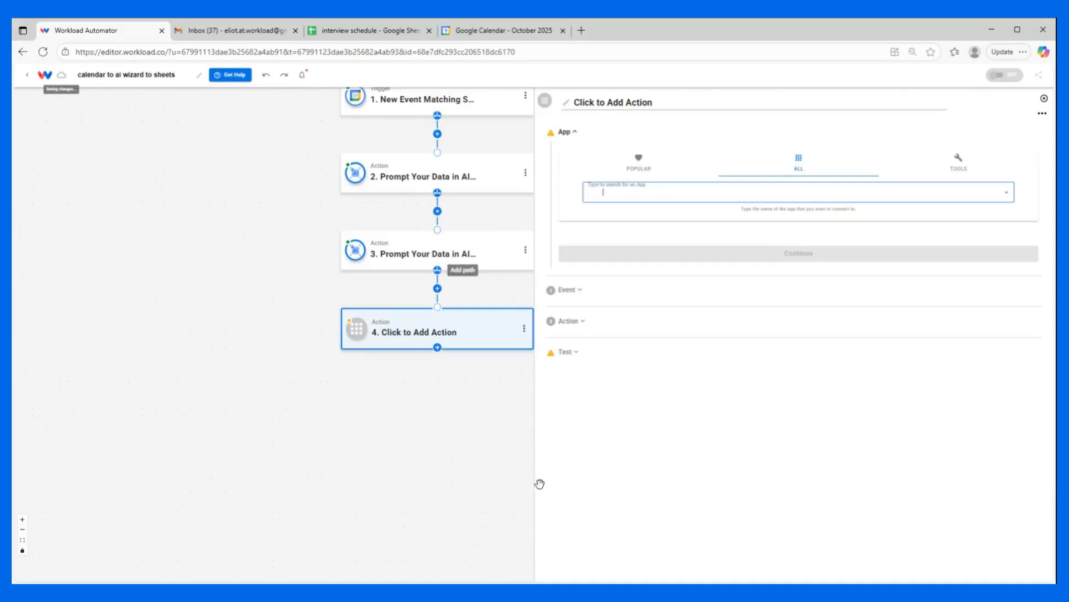
{"action": "left_click", "coordinate": [957, 159]}
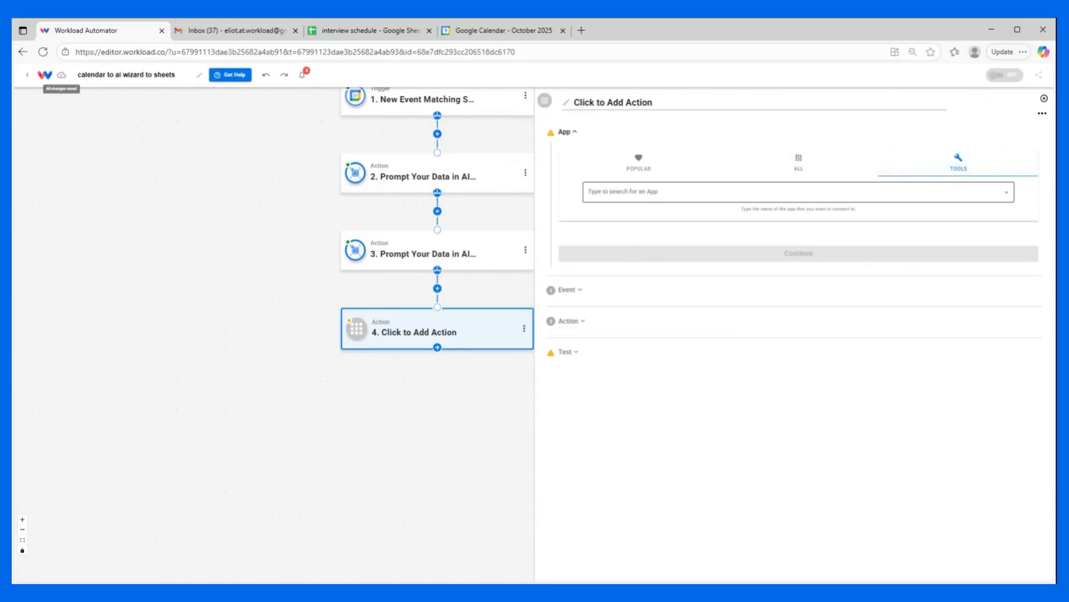
{"action": "left_click", "coordinate": [641, 193]}
{"action": "left_click", "coordinate": [620, 238]}
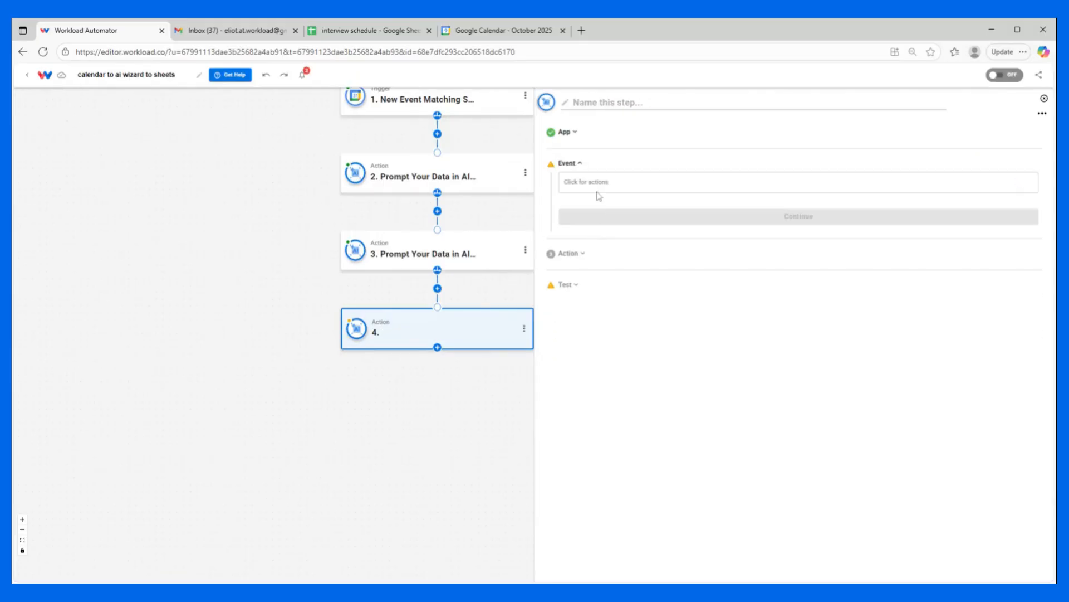
{"action": "left_click", "coordinate": [597, 189]}
{"action": "left_click", "coordinate": [602, 227]}
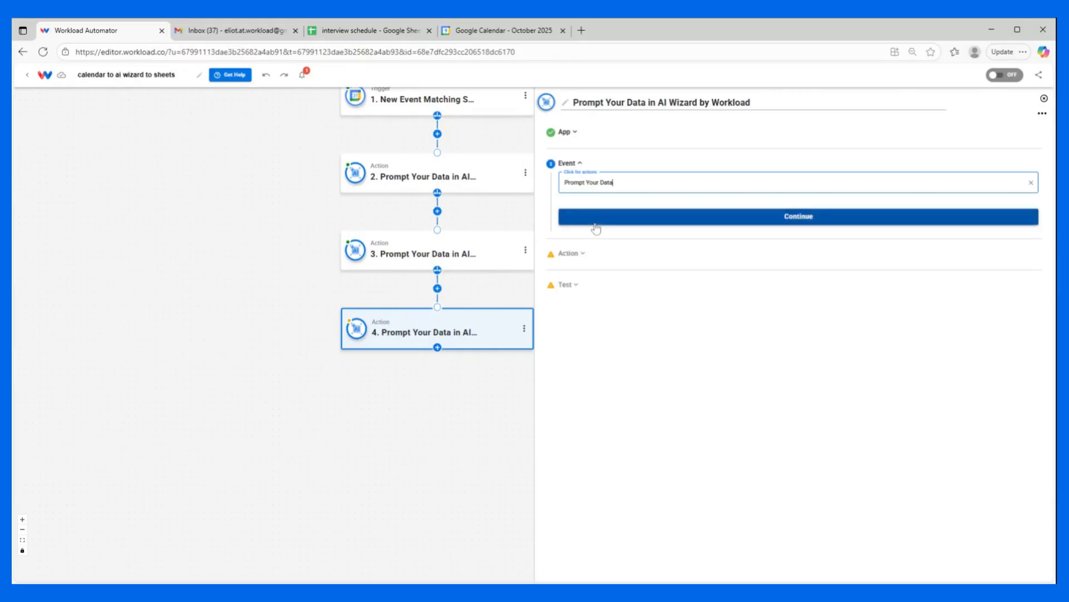
{"action": "left_click", "coordinate": [590, 220]}
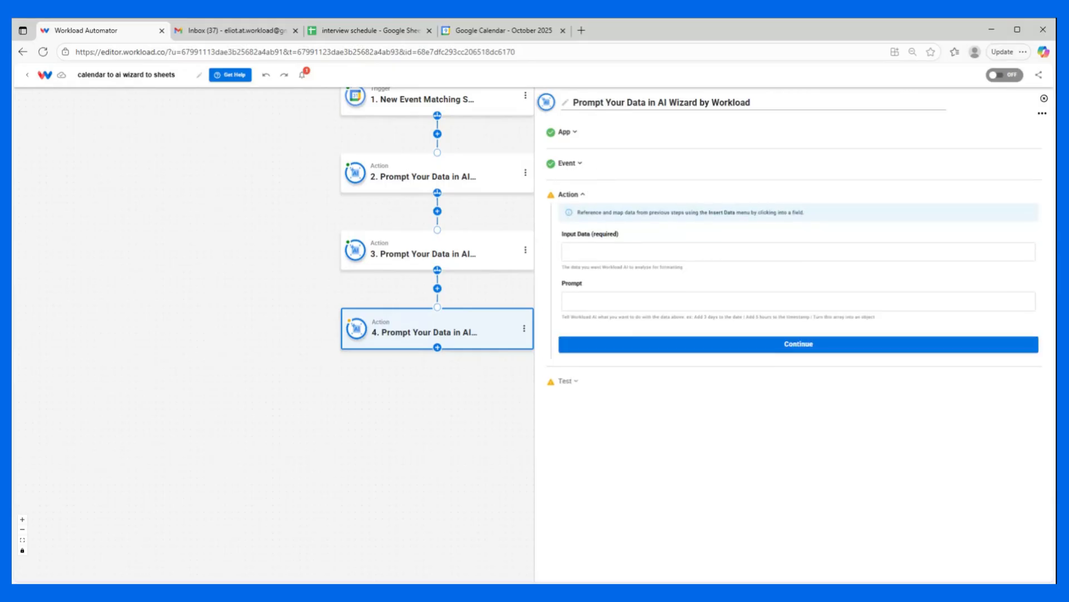
Map the calendar event's start dateTime from the trigger as the fourth step's input data
{"action": "left_click", "coordinate": [590, 252]}
{"action": "left_click", "coordinate": [610, 292]}
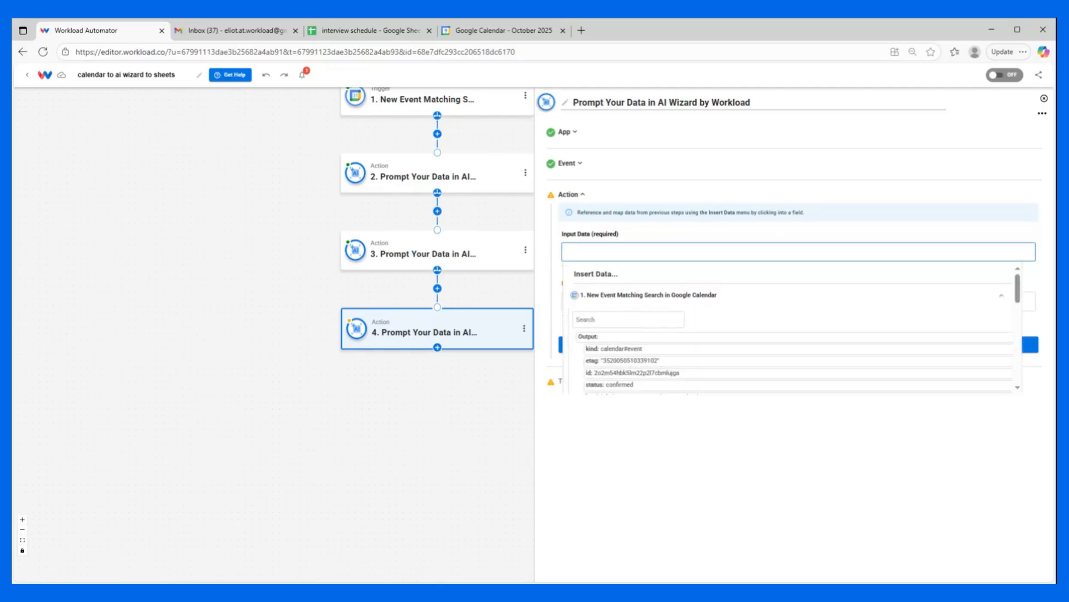
{"action": "scroll", "coordinate": [601, 337], "scroll_direction": "down", "scroll_amount": 3}
{"action": "scroll", "coordinate": [600, 337], "scroll_direction": "down", "scroll_amount": 3}
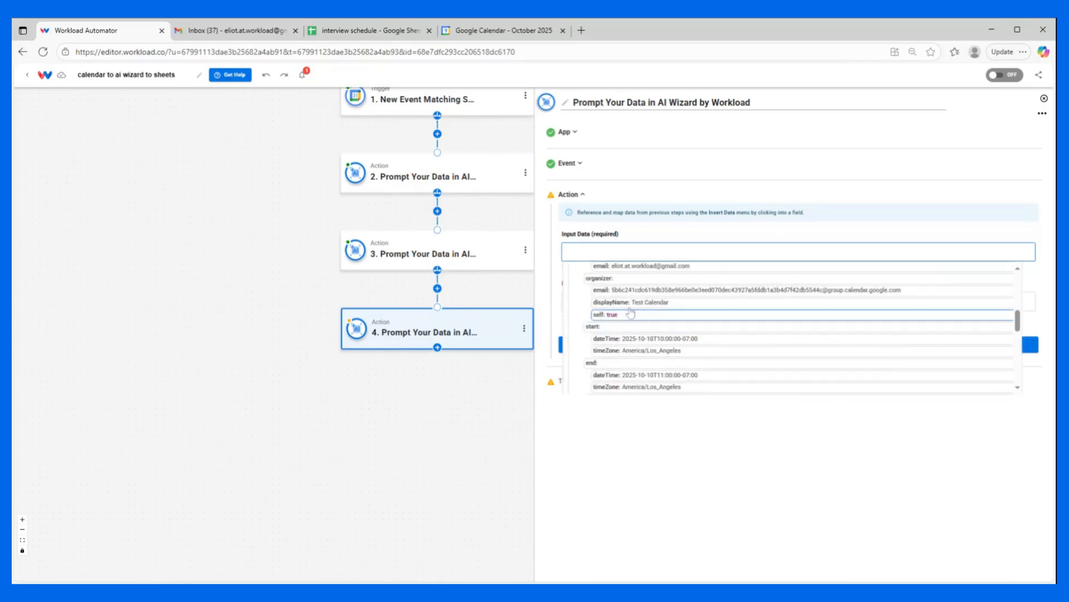
{"action": "left_click", "coordinate": [607, 341]}
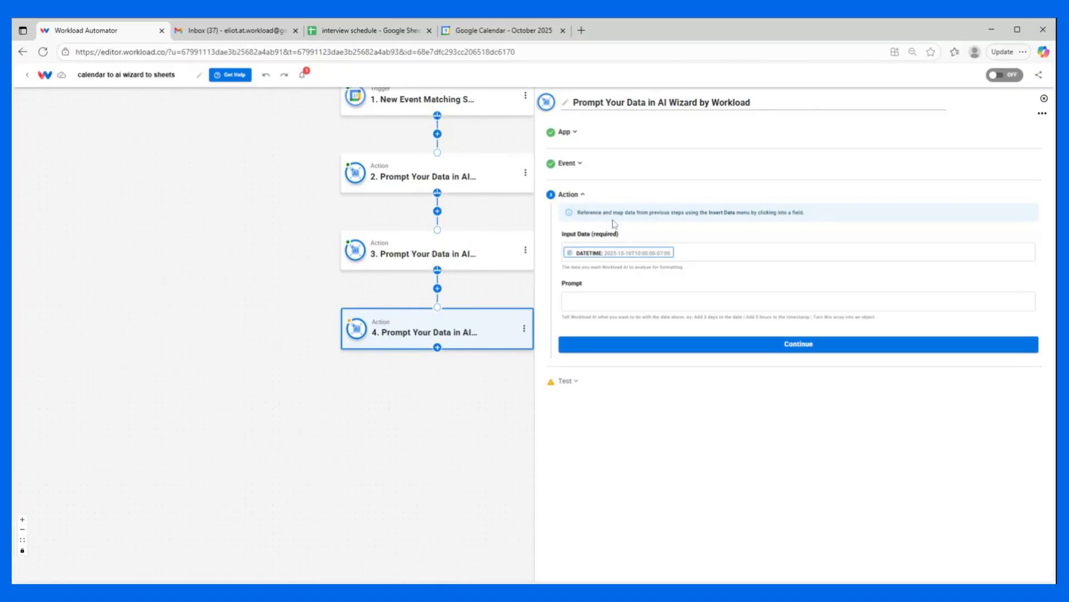
Check the schedule's Interview Date format, enter the prompt "Put this date into MM/DD/YYYY HH:MM:SS", and test and accept the action
{"action": "left_click", "coordinate": [370, 30]}
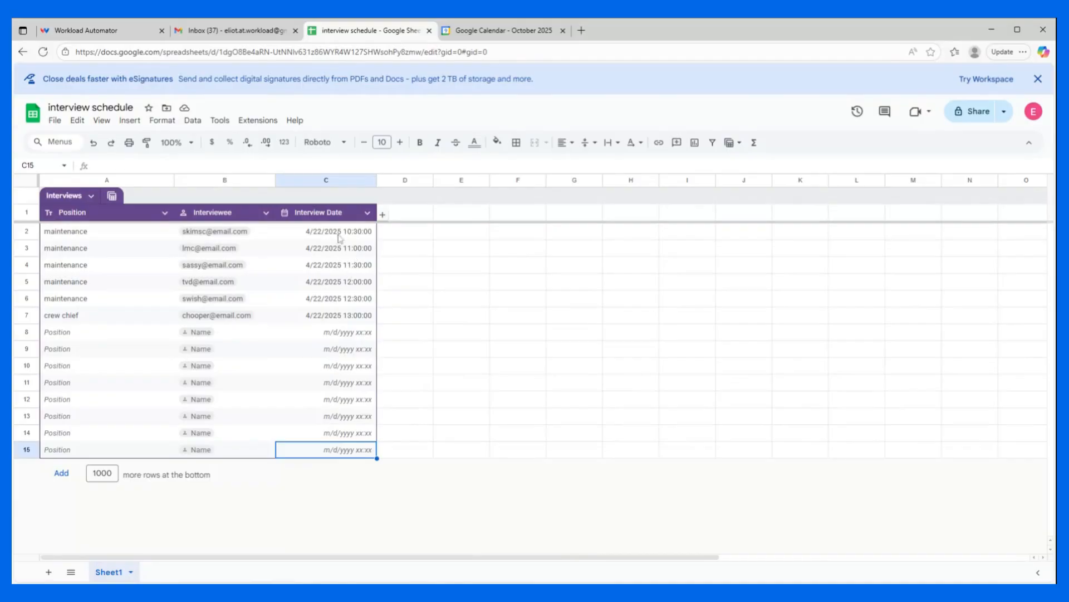
{"action": "left_click", "coordinate": [315, 318]}
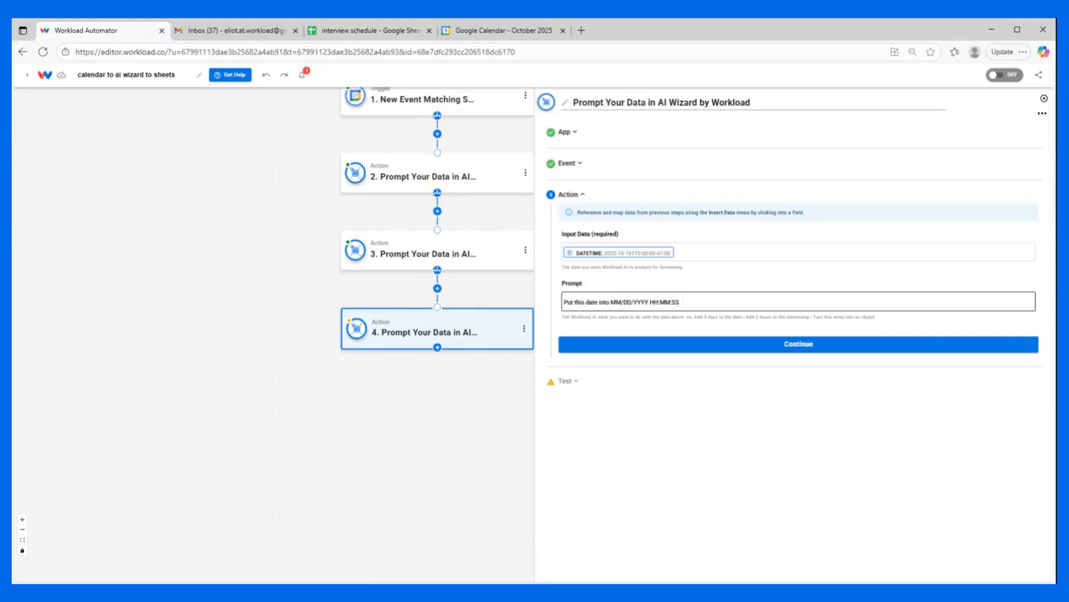
{"action": "left_click", "coordinate": [688, 348]}
{"action": "left_click", "coordinate": [644, 365]}
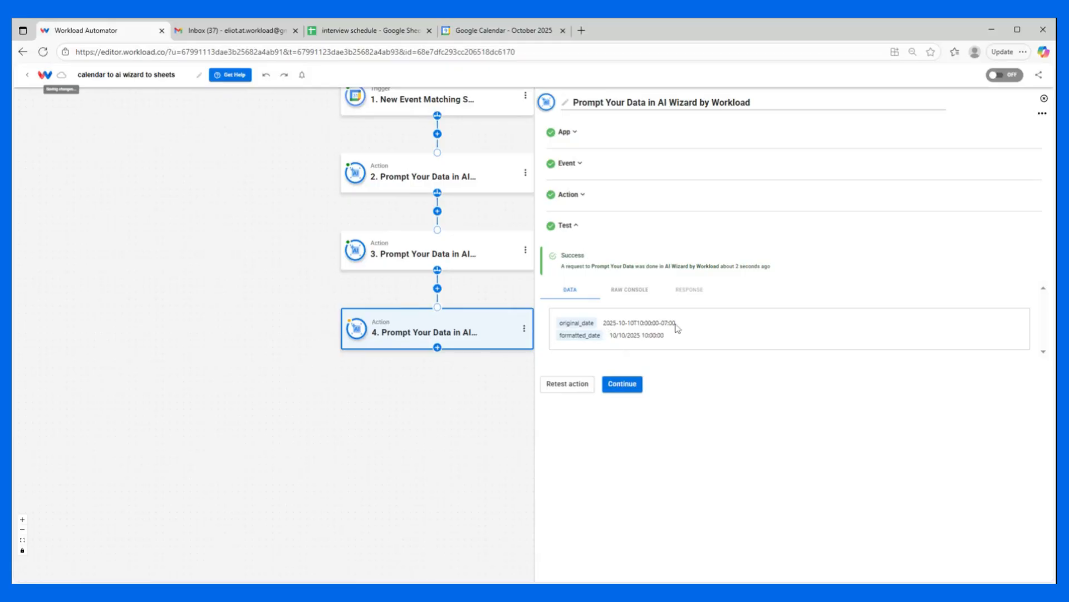
{"action": "left_click", "coordinate": [631, 388]}
Add a fifth step using Google Sheets with the Create Spreadsheet Row event and accept the connected account
{"action": "scroll", "coordinate": [563, 418], "scroll_direction": "down", "scroll_amount": 1}
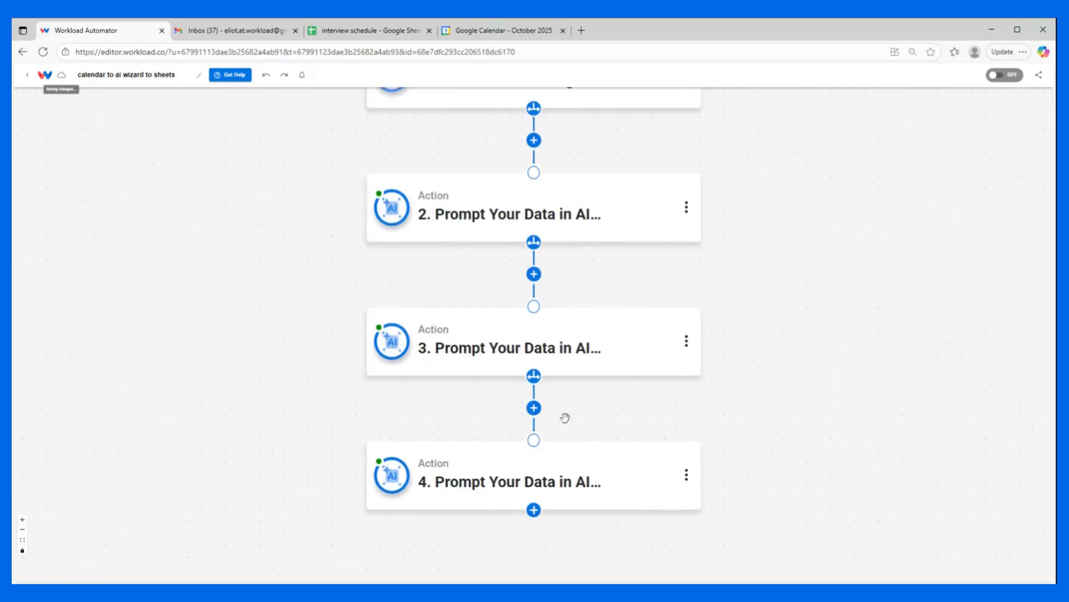
{"action": "left_click", "coordinate": [534, 510]}
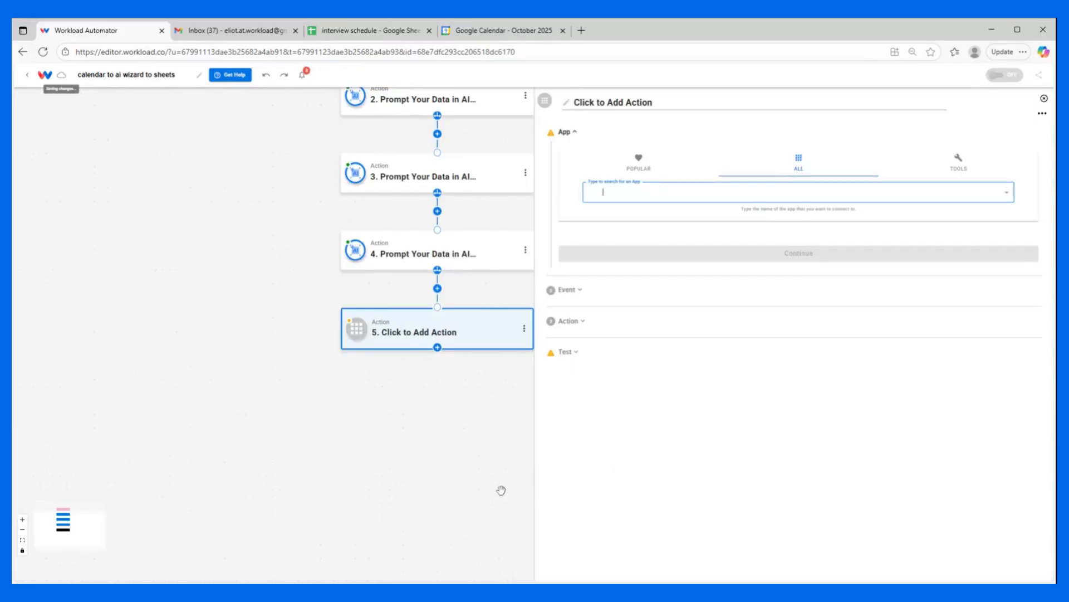
{"action": "type", "text": "sheets"}
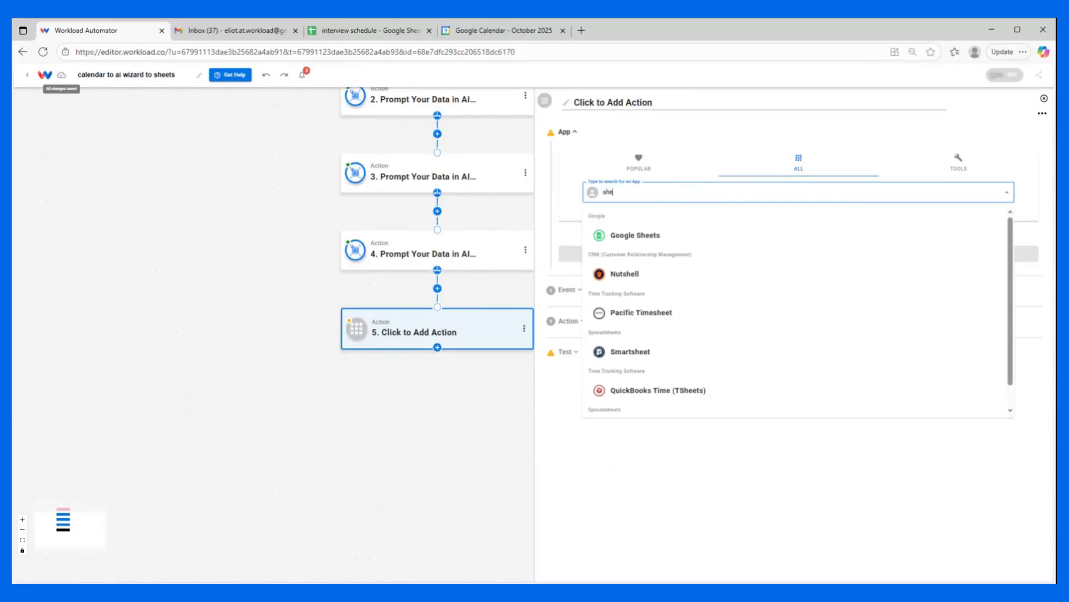
{"action": "left_click", "coordinate": [703, 244]}
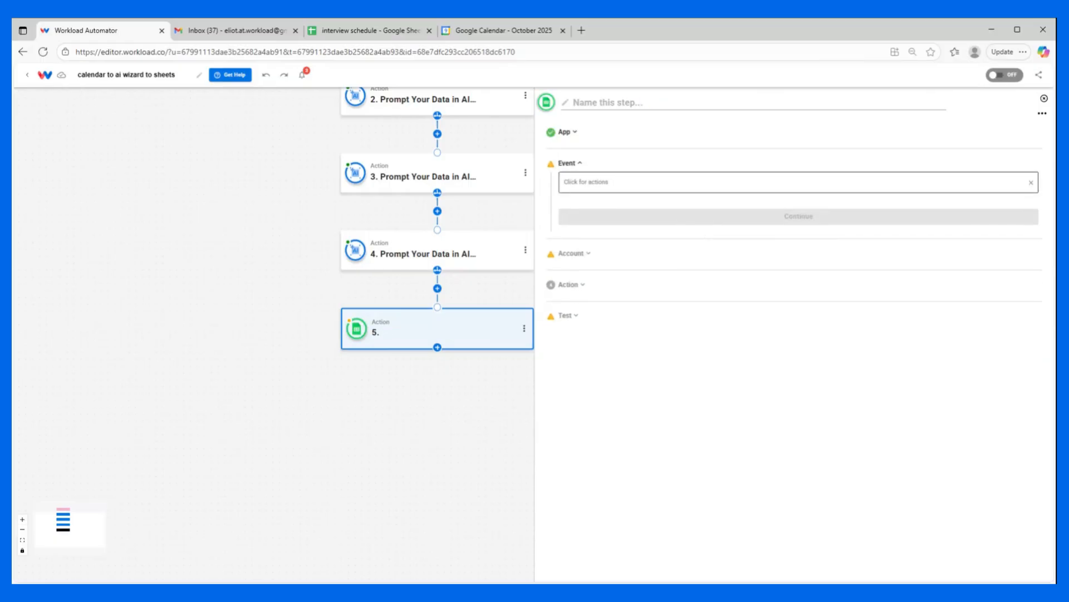
{"action": "left_click", "coordinate": [612, 227]}
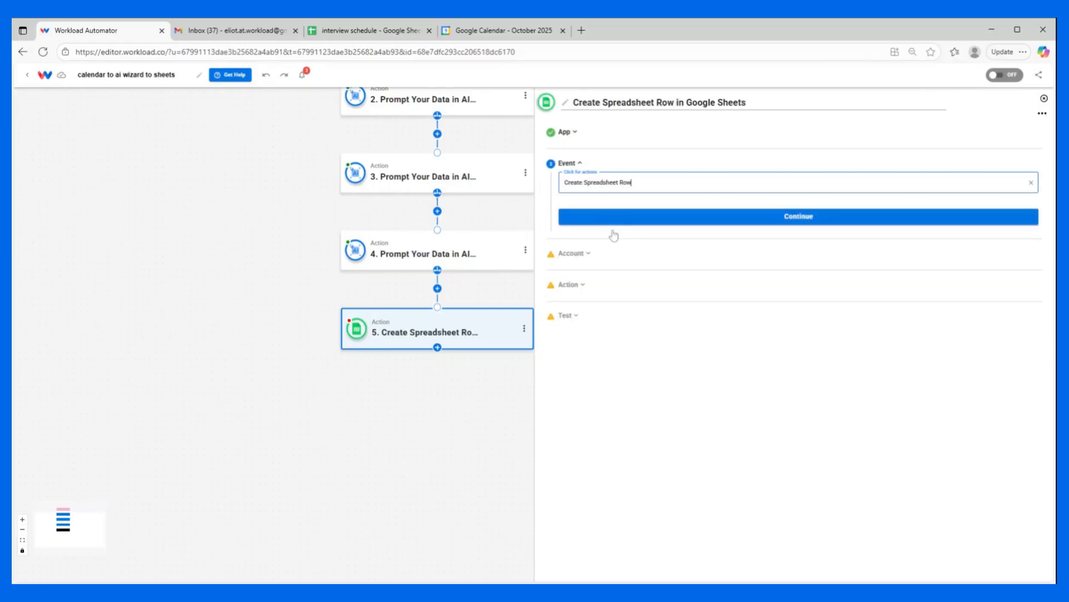
{"action": "left_click", "coordinate": [620, 220]}
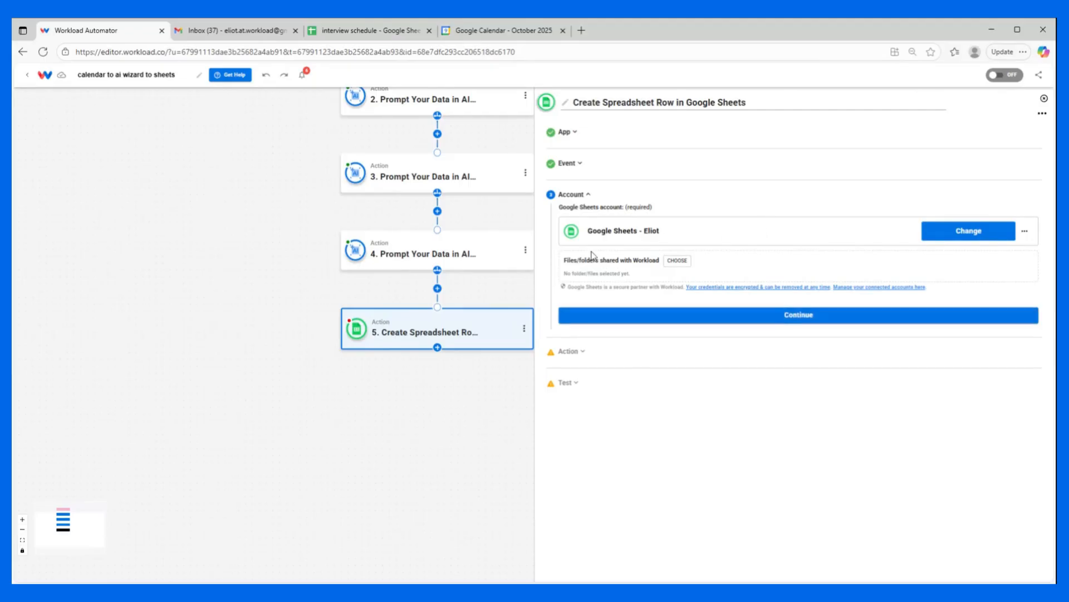
{"action": "left_click", "coordinate": [777, 316]}
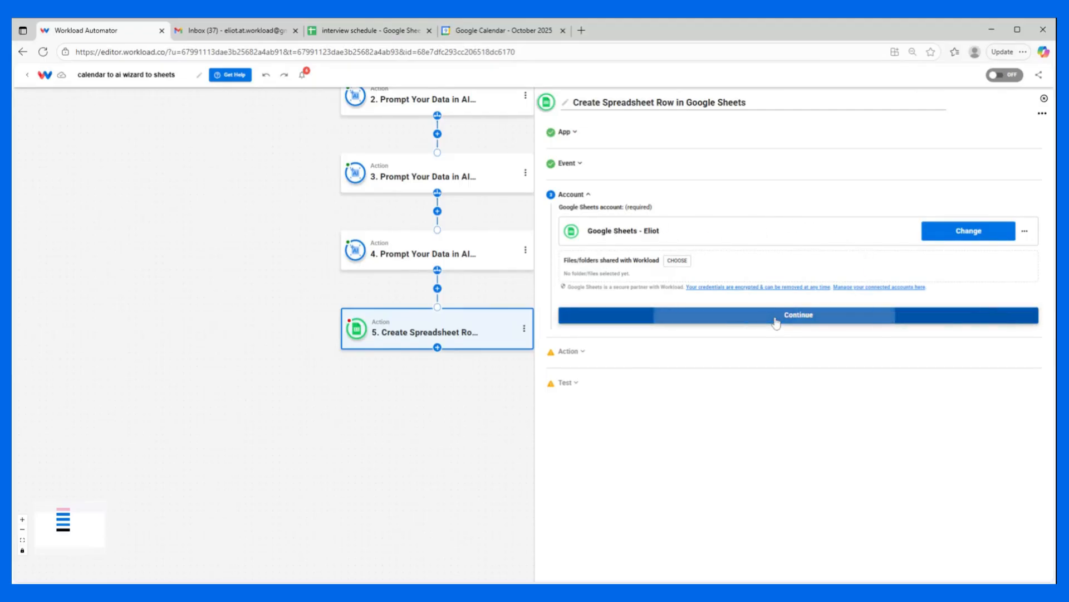
Select the interview schedule spreadsheet and its Sheet1 worksheet for the fifth step's new row
{"action": "left_click", "coordinate": [611, 283]}
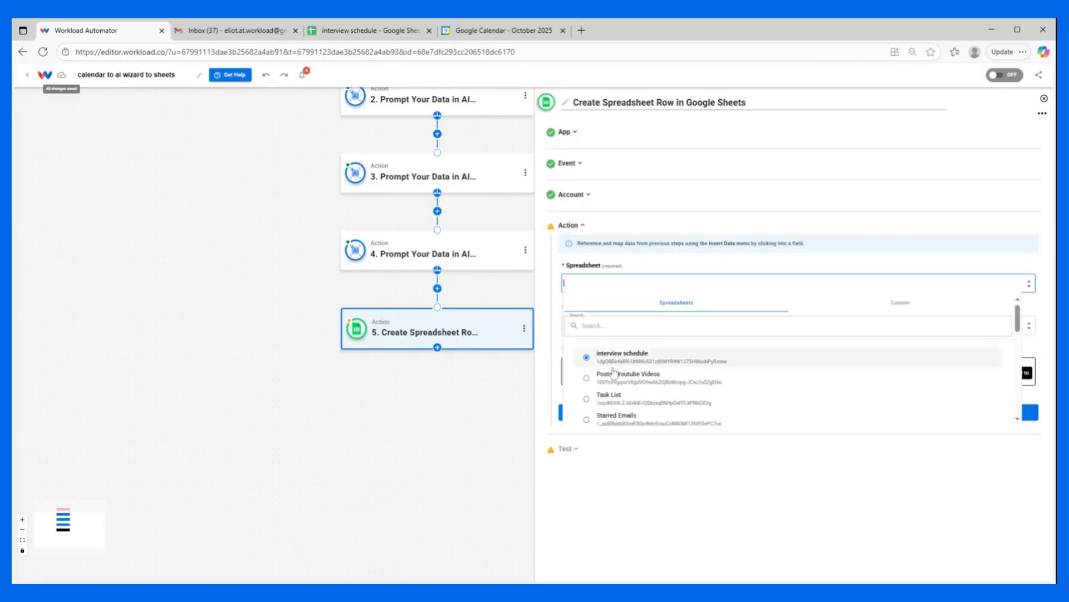
{"action": "left_click", "coordinate": [612, 358]}
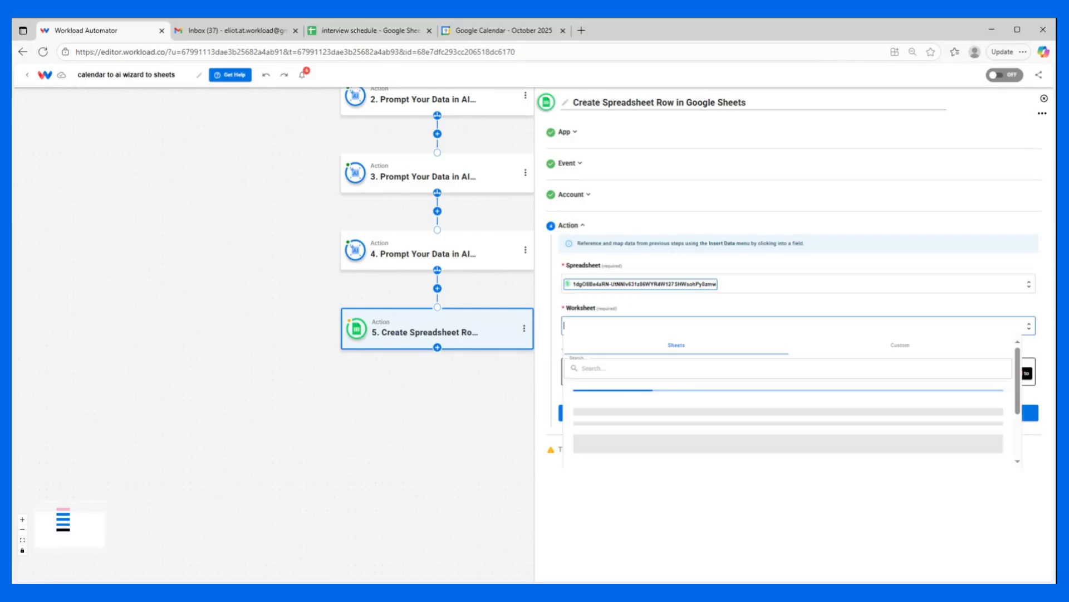
{"action": "left_click", "coordinate": [624, 326]}
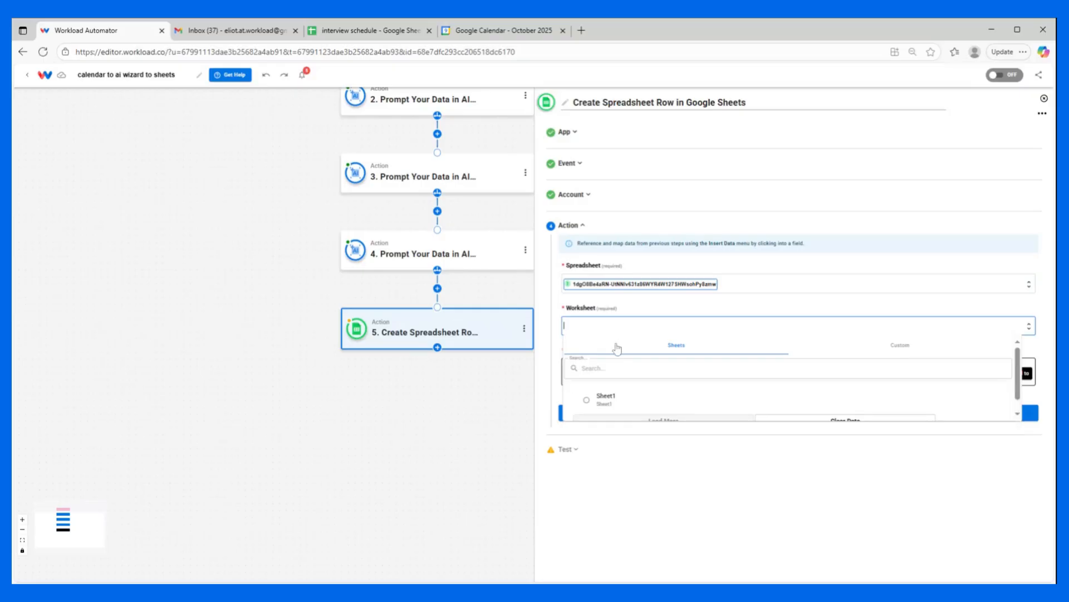
{"action": "left_click", "coordinate": [613, 396]}
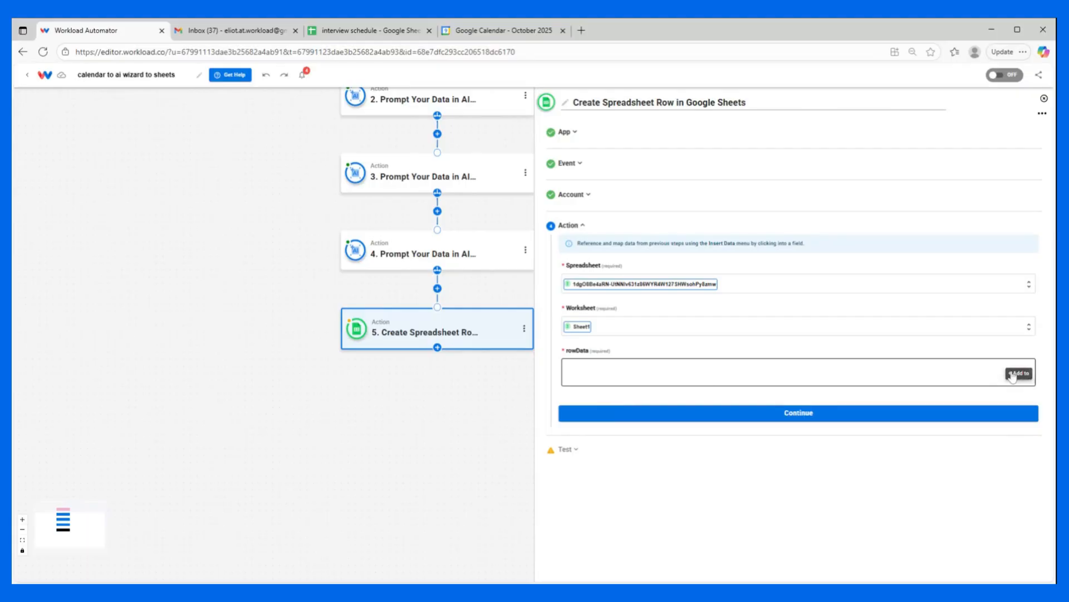
Add a row data entry for the Position column and map it to the position output of step 2
{"action": "left_click", "coordinate": [1012, 374]}
{"action": "left_click", "coordinate": [692, 388]}
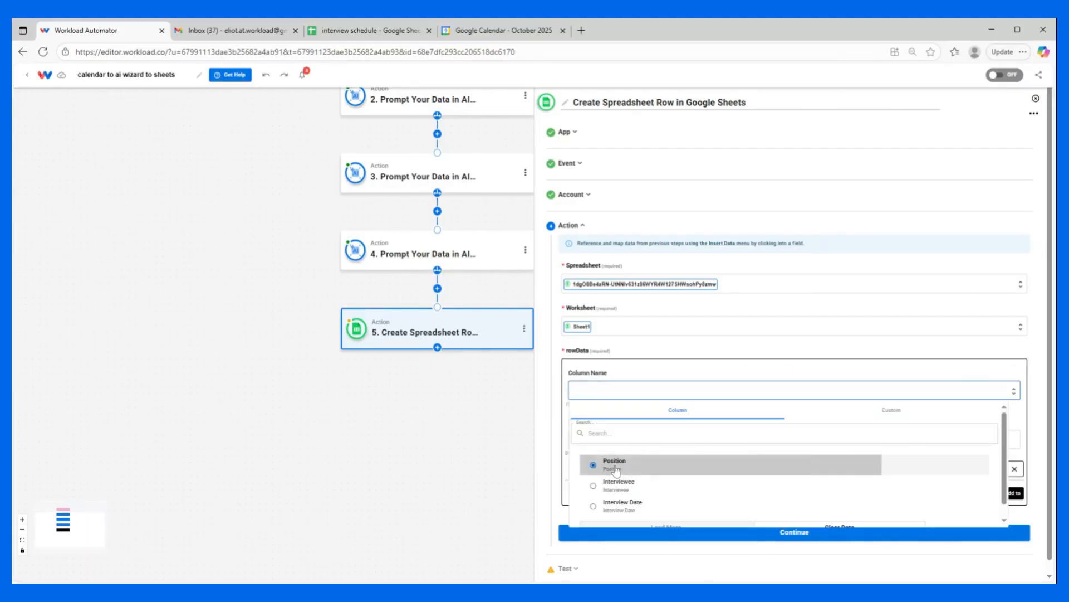
{"action": "left_click", "coordinate": [616, 466]}
{"action": "left_click", "coordinate": [656, 440]}
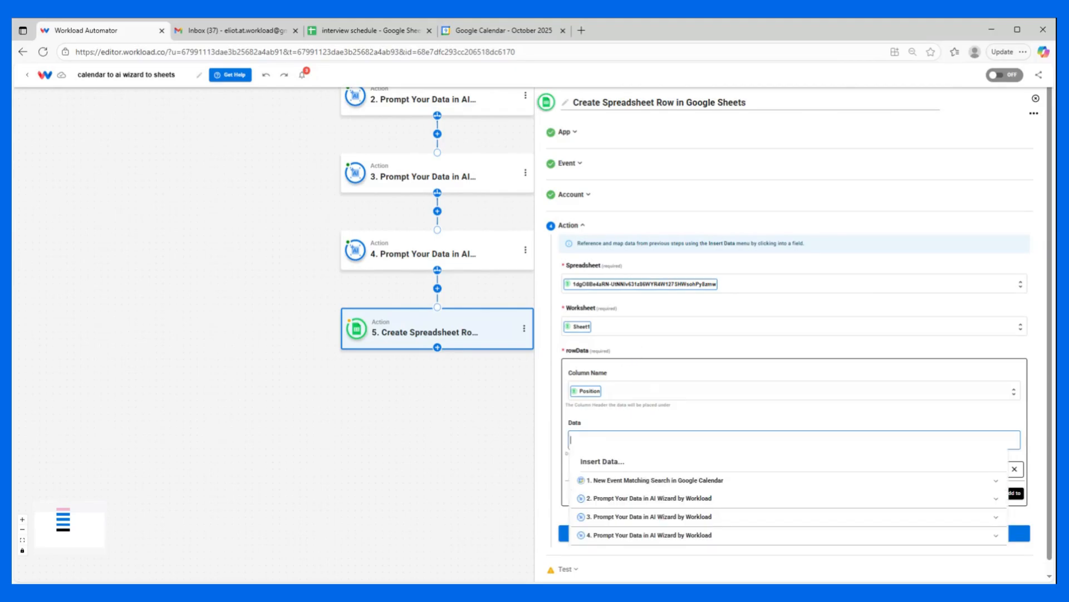
{"action": "left_click", "coordinate": [635, 499]}
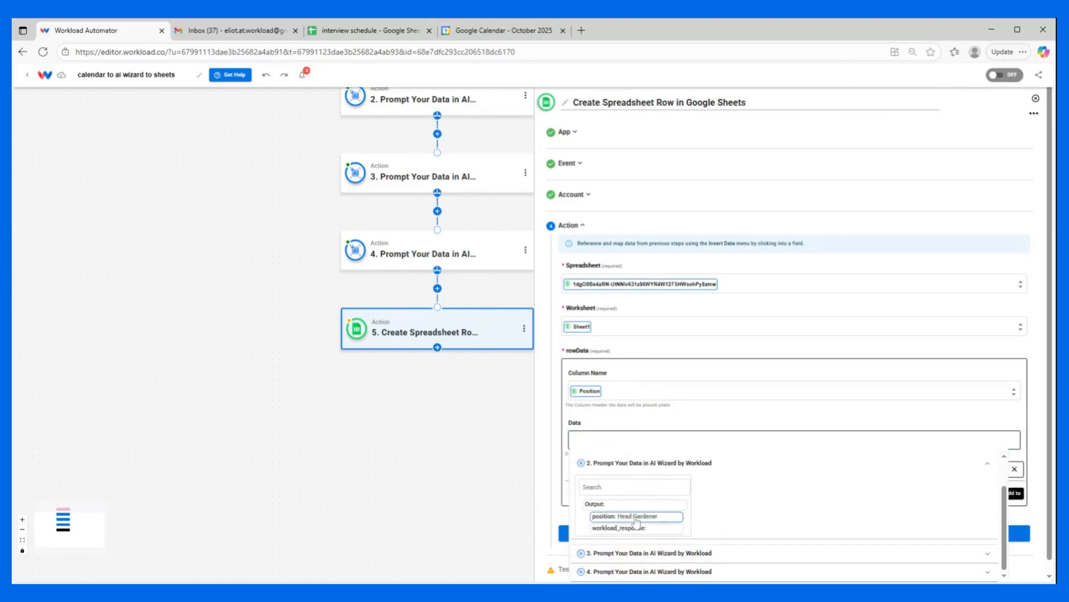
{"action": "left_click", "coordinate": [624, 516]}
{"action": "left_click", "coordinate": [679, 352]}
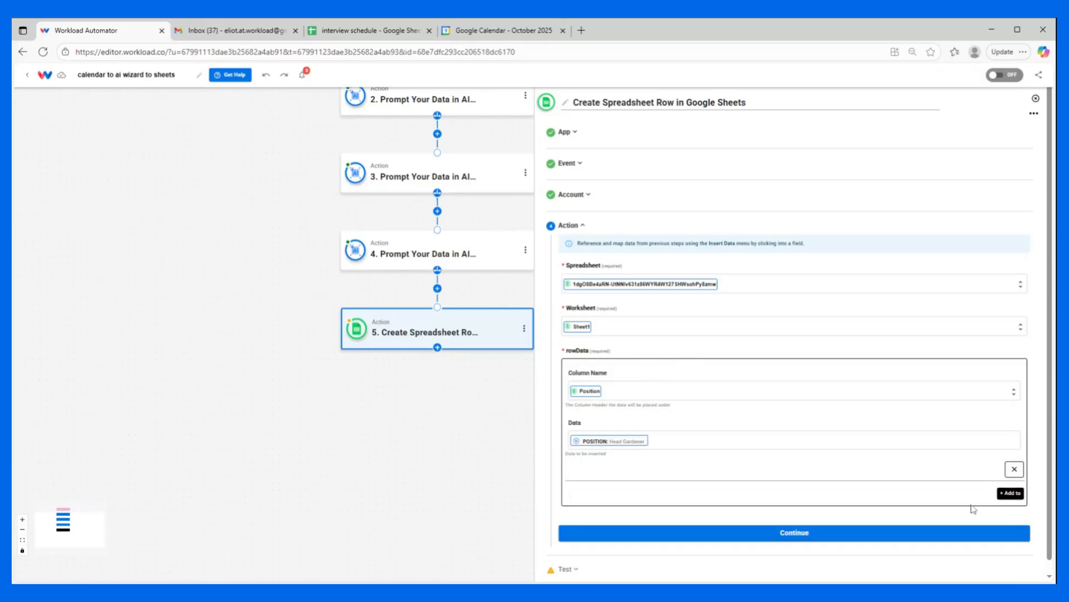
Add a row data entry for the Interviewee column and map it to the email output of step 3
{"action": "left_click", "coordinate": [1018, 494]}
{"action": "left_click", "coordinate": [582, 512]}
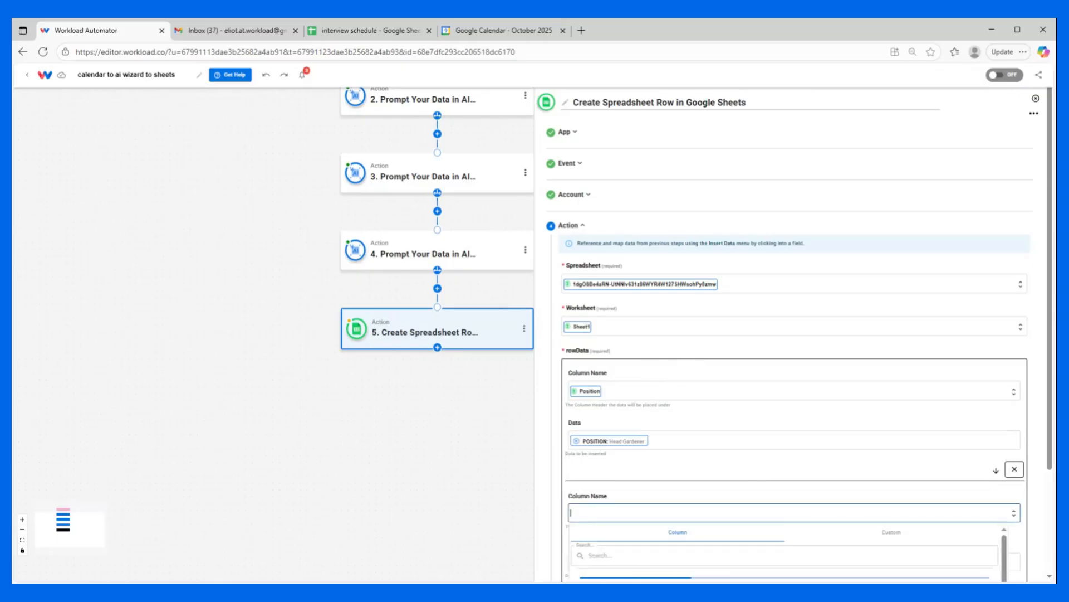
{"action": "scroll", "coordinate": [581, 479], "scroll_direction": "down", "scroll_amount": 3}
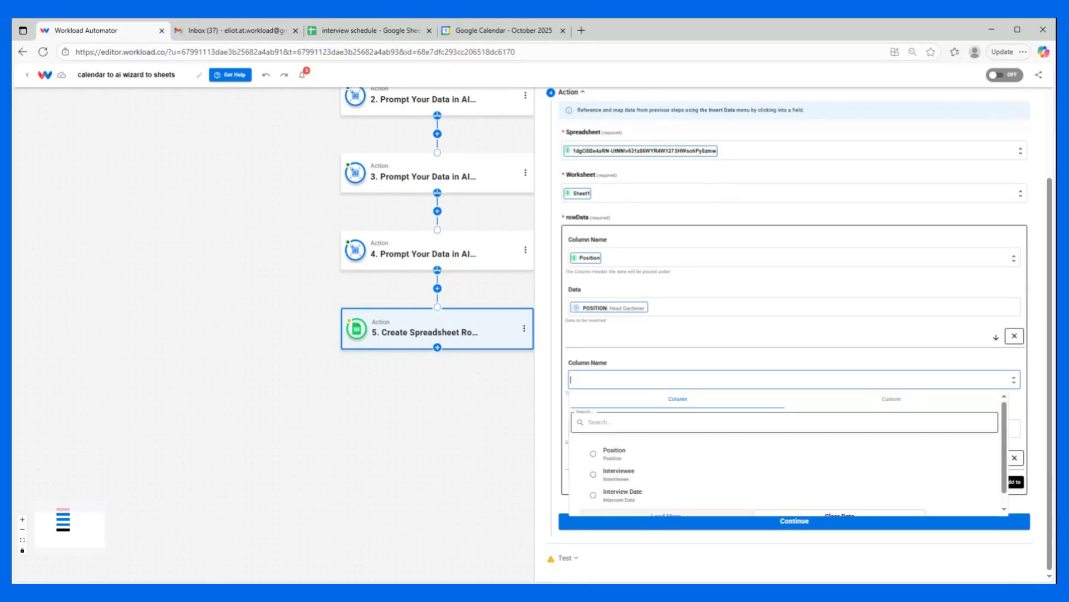
{"action": "left_click", "coordinate": [615, 474]}
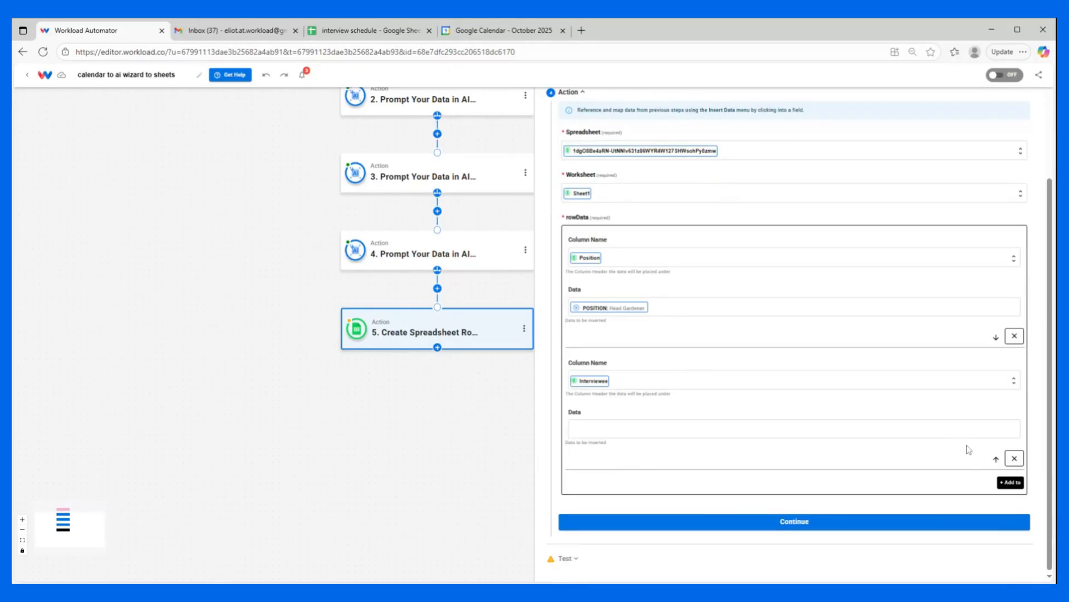
{"action": "left_click", "coordinate": [714, 434]}
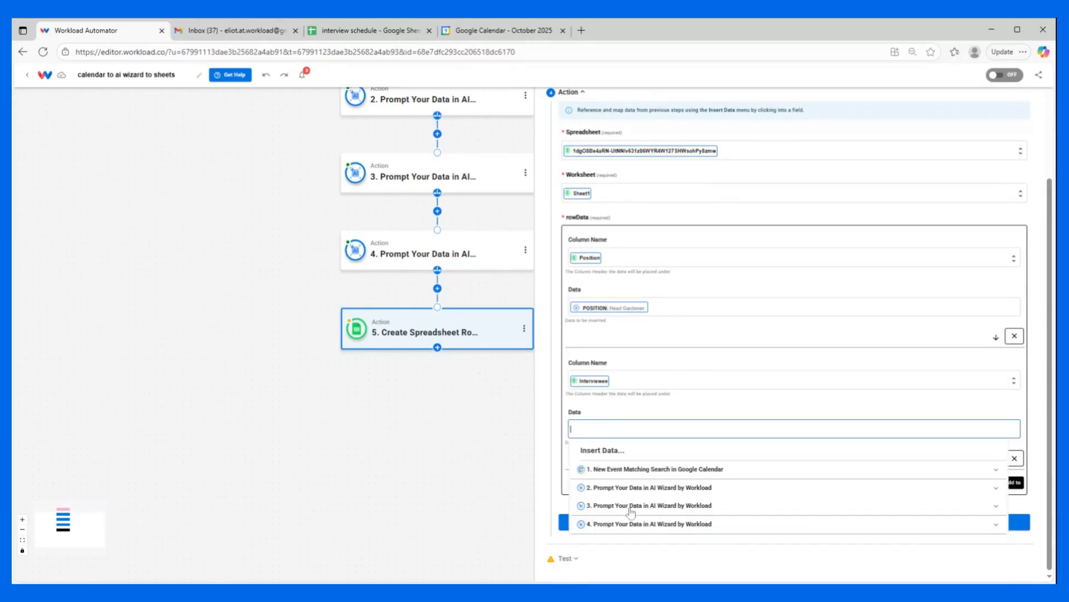
{"action": "left_click", "coordinate": [631, 506]}
{"action": "scroll", "coordinate": [626, 513], "scroll_direction": "down", "scroll_amount": 1}
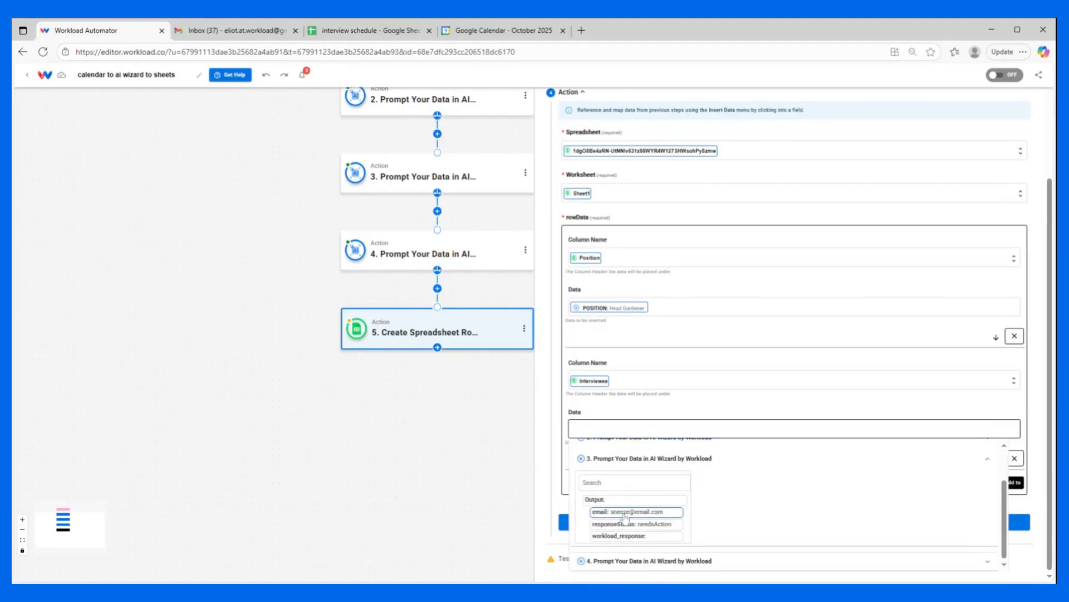
{"action": "left_click", "coordinate": [625, 511]}
{"action": "left_click", "coordinate": [715, 403]}
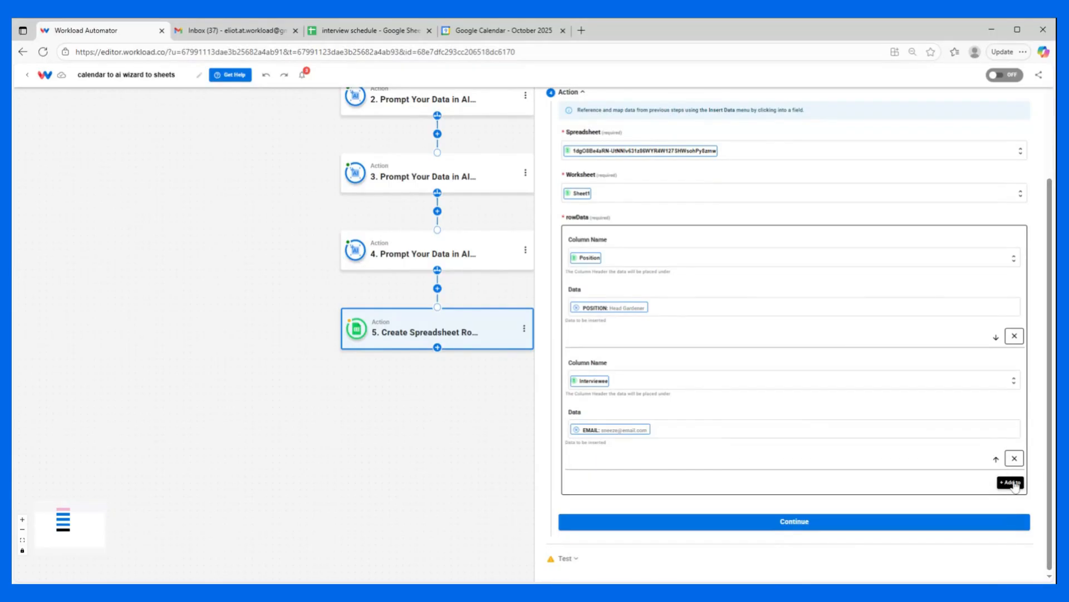
Add a row data entry for the Interview Date column and map it to the formatted_date output of step 4
{"action": "left_click", "coordinate": [1015, 483]}
{"action": "scroll", "coordinate": [663, 487], "scroll_direction": "down", "scroll_amount": 2}
{"action": "left_click", "coordinate": [584, 374]}
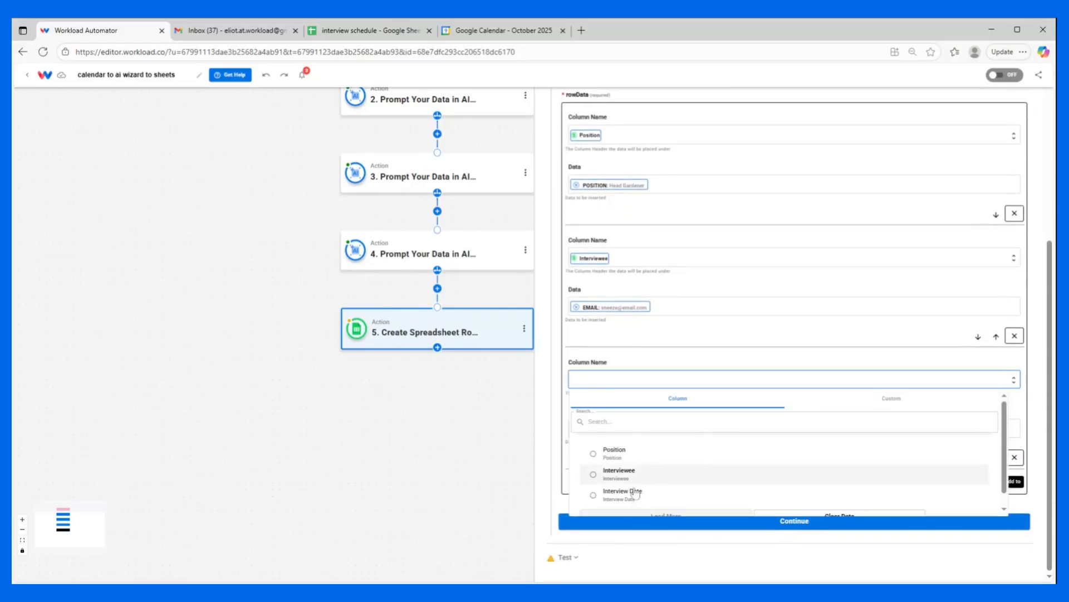
{"action": "left_click", "coordinate": [635, 493]}
{"action": "left_click", "coordinate": [653, 425]}
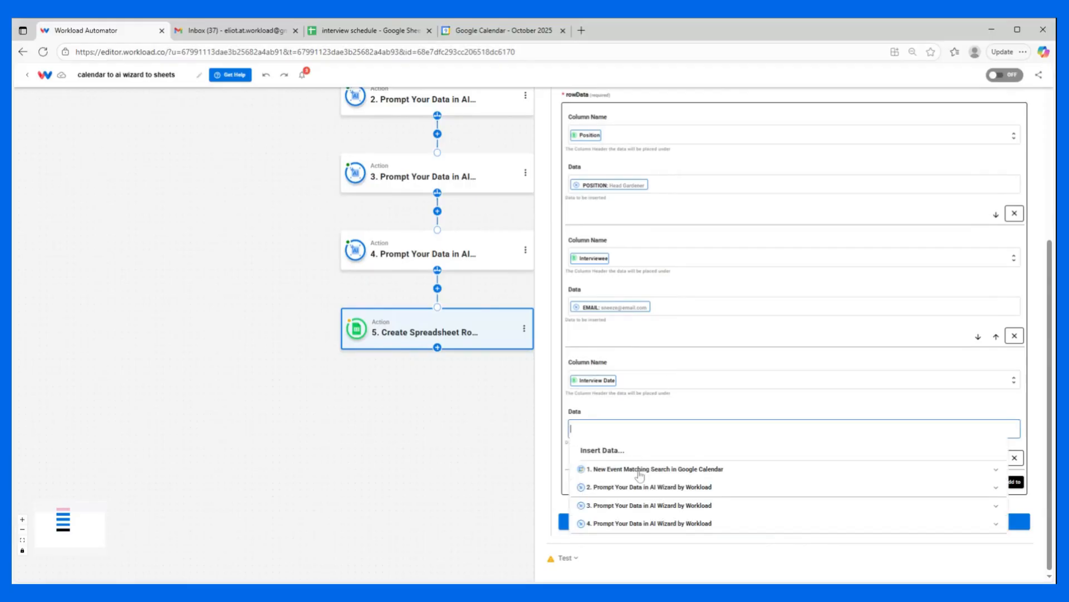
{"action": "left_click", "coordinate": [632, 524]}
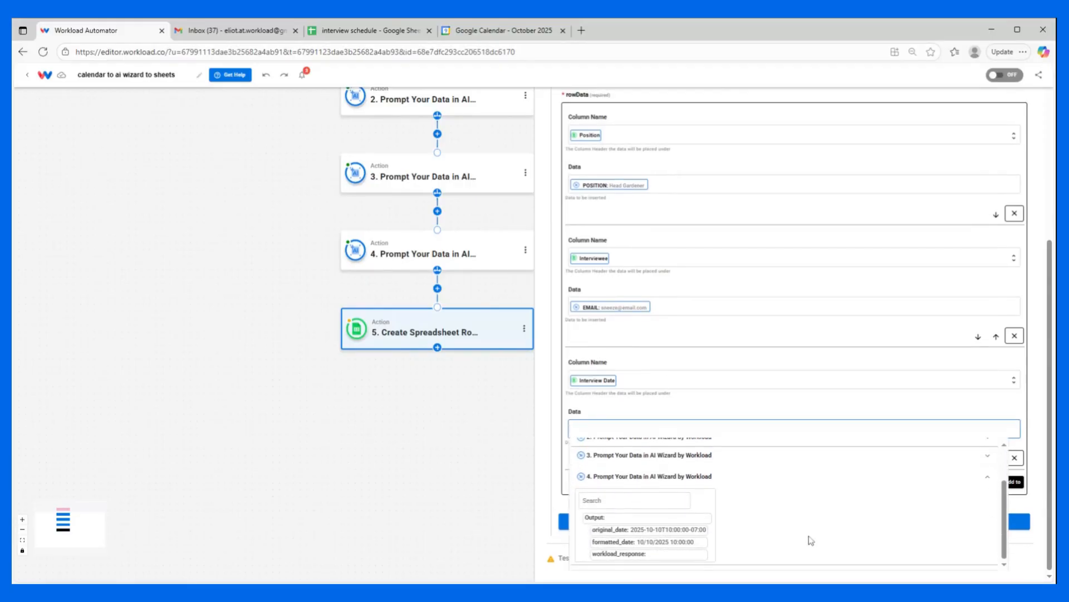
{"action": "left_click", "coordinate": [645, 543]}
{"action": "left_click", "coordinate": [709, 406]}
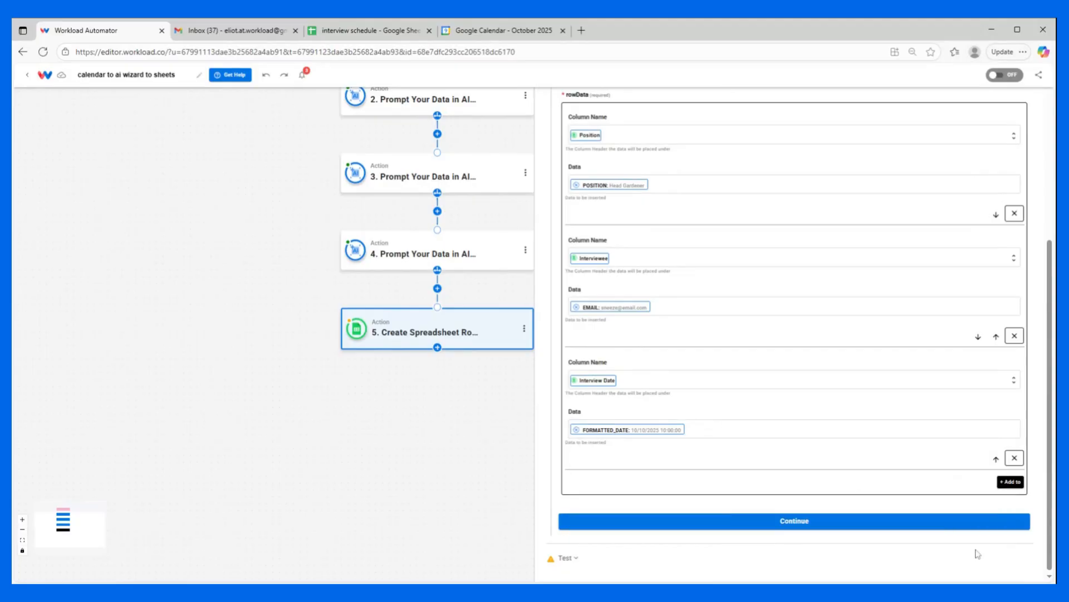
Finish the row mapping, test the Create Spreadsheet Row action and accept it
{"action": "left_click", "coordinate": [819, 526]}
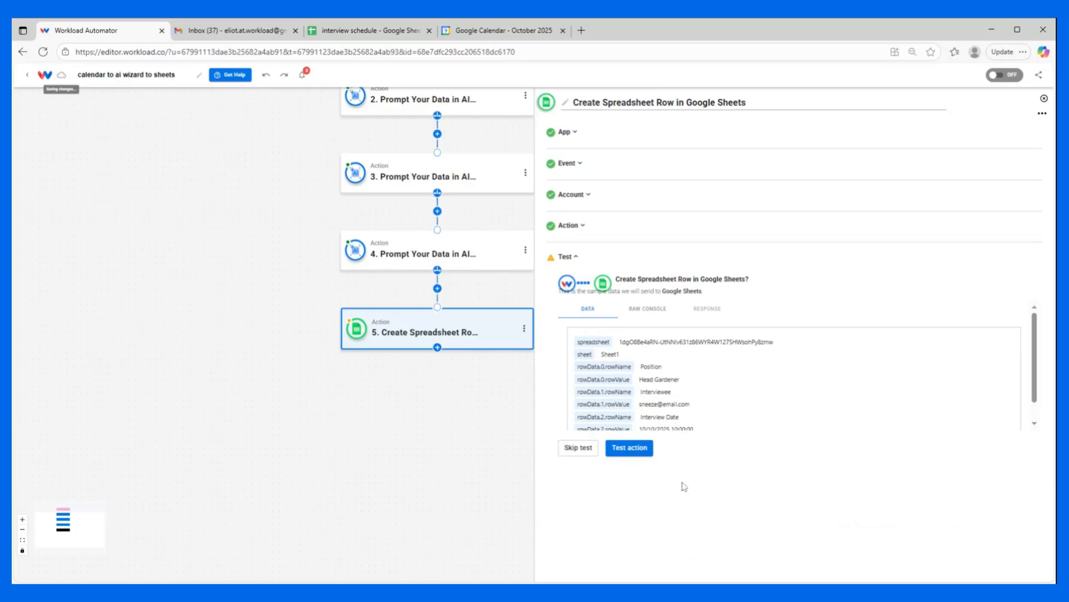
{"action": "left_click", "coordinate": [635, 448]}
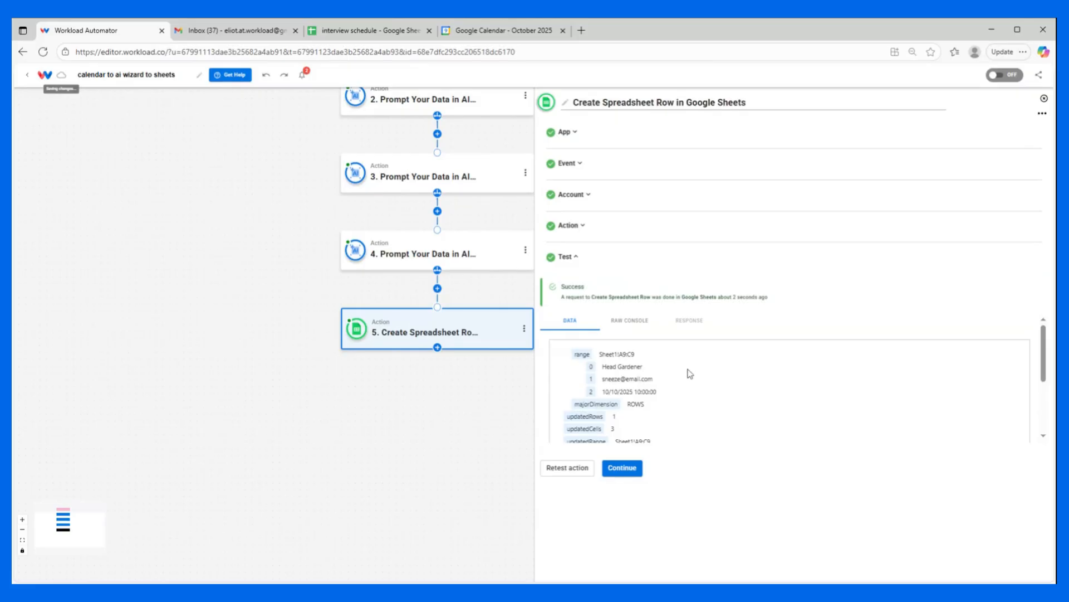
{"action": "left_click", "coordinate": [622, 469]}
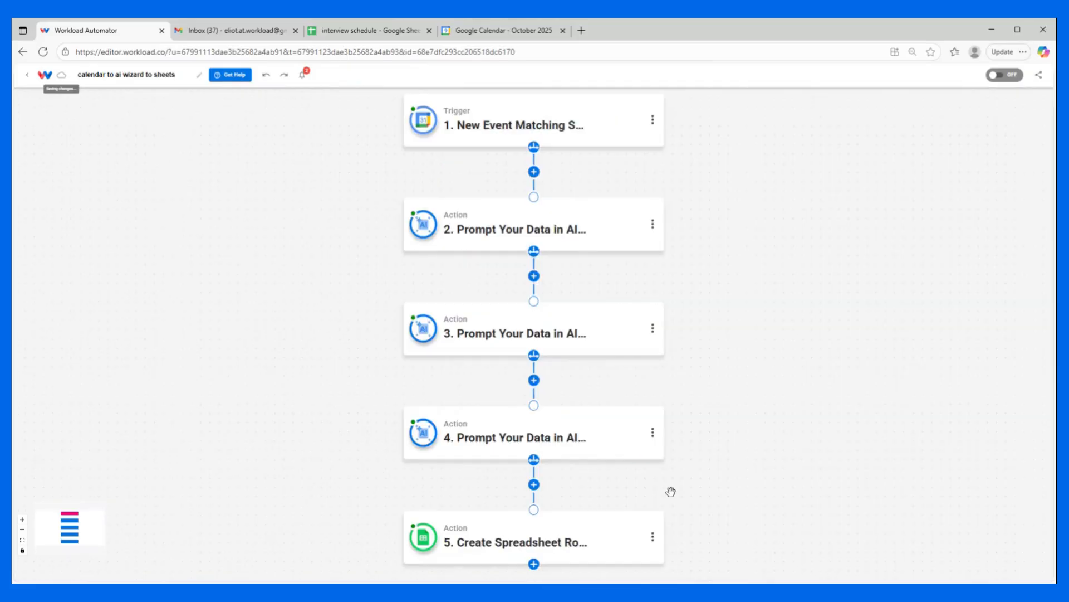
Check the interview schedule spreadsheet for the test row, return to Workload Automator and switch the workflow on
{"action": "left_click", "coordinate": [368, 30]}
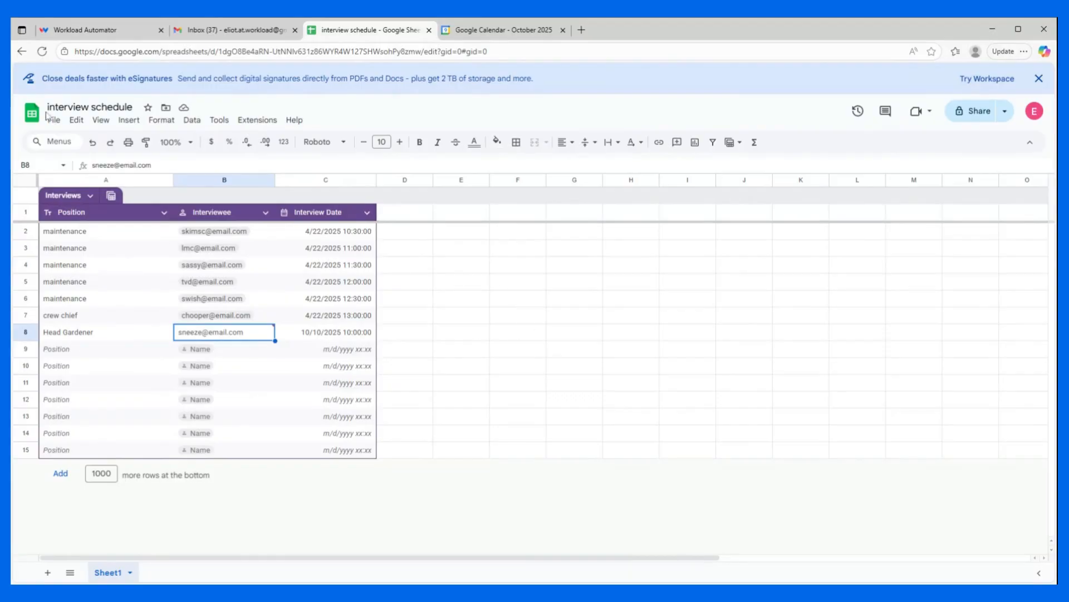
{"action": "left_click", "coordinate": [113, 33]}
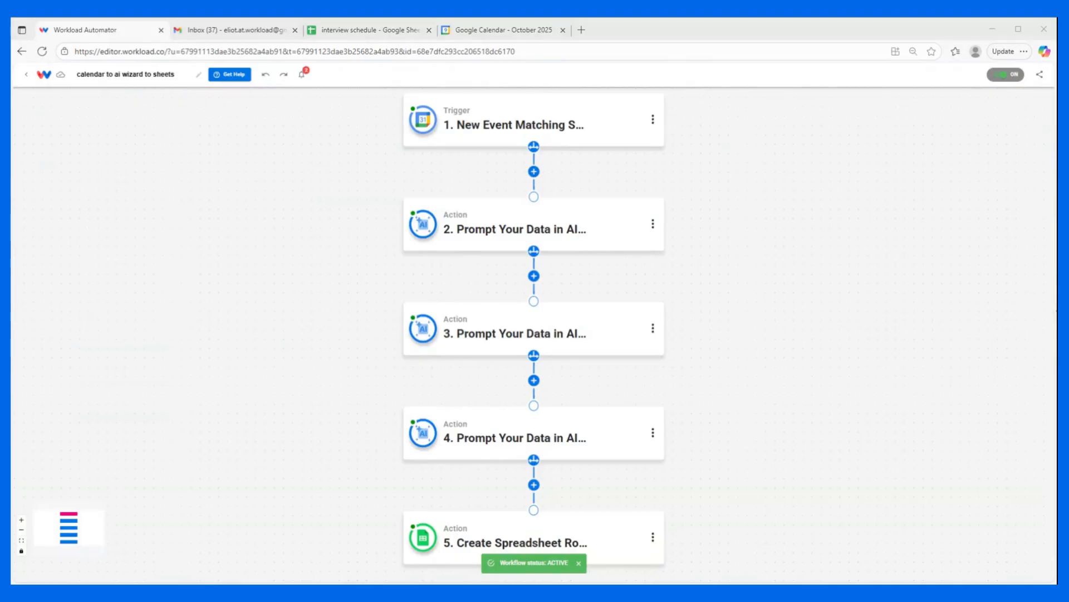